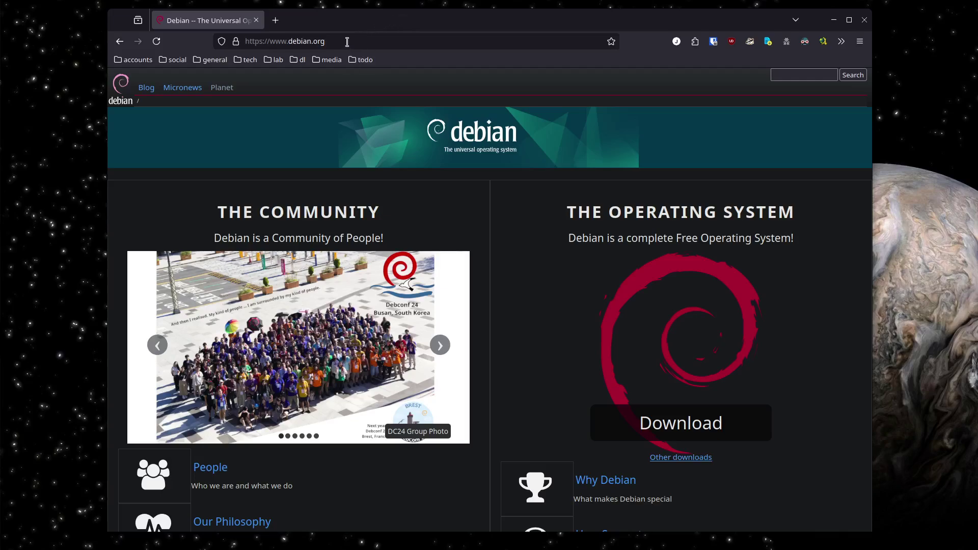
- Start downloading the Debian netinst ISO from the debian.org home page, cancel the download and put the browser away
{"action": "left_click", "coordinate": [347, 42]}
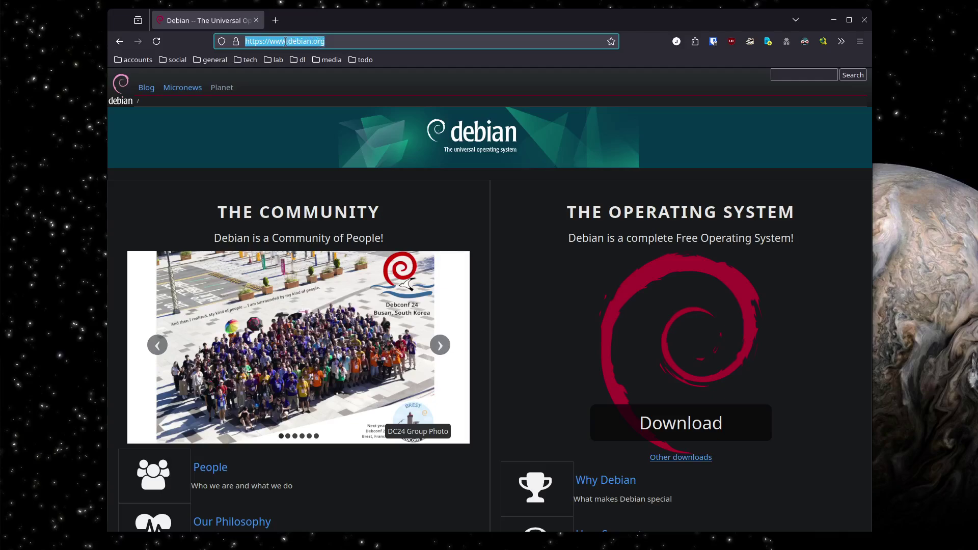
{"action": "left_click", "coordinate": [333, 42]}
{"action": "left_click", "coordinate": [678, 418]}
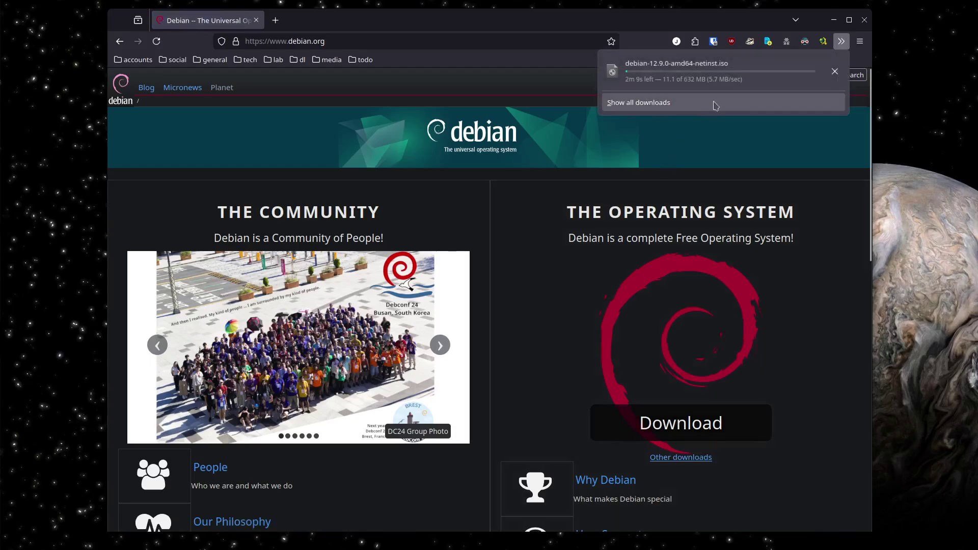
{"action": "left_click", "coordinate": [835, 74]}
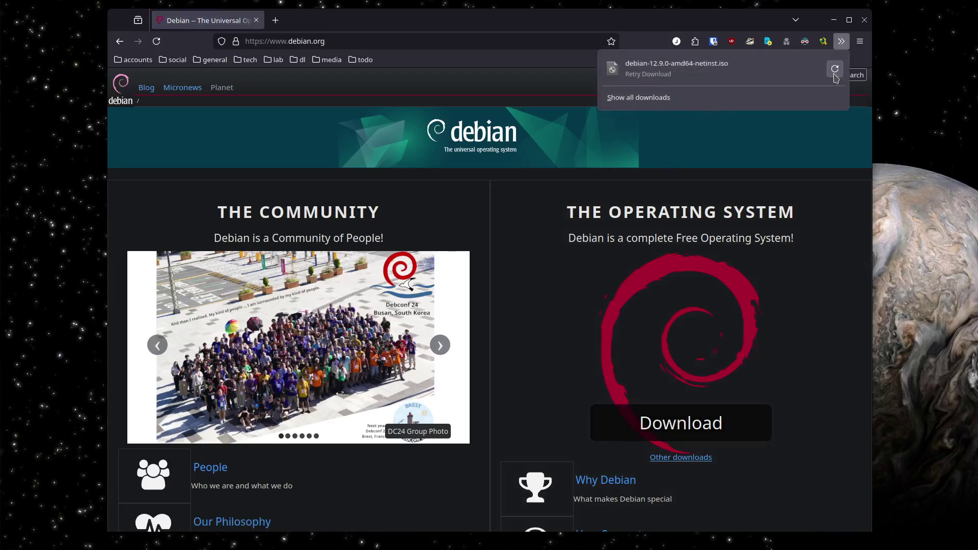
{"action": "left_click", "coordinate": [835, 20]}
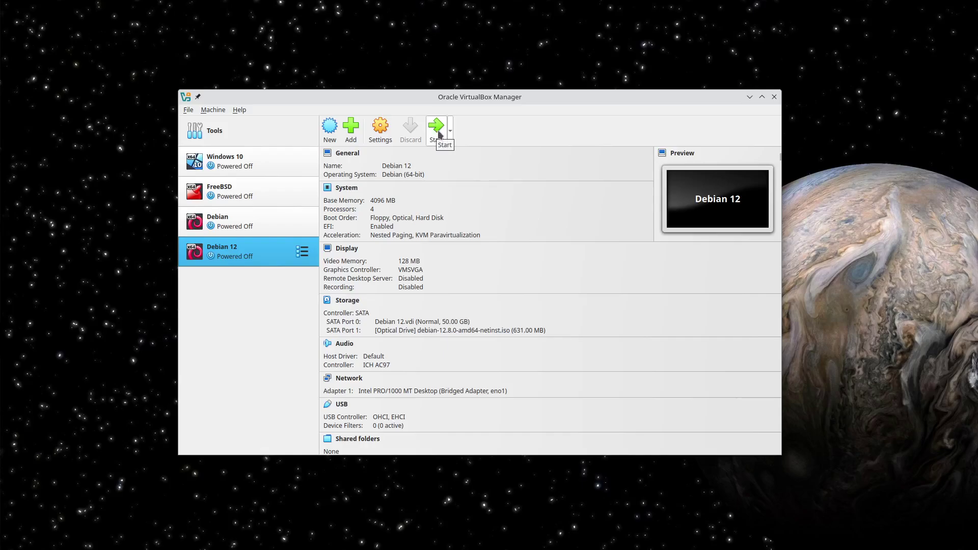
- Start the Debian 12 virtual machine in VirtualBox and clear the manager window from the desktop
{"action": "left_click", "coordinate": [438, 134]}
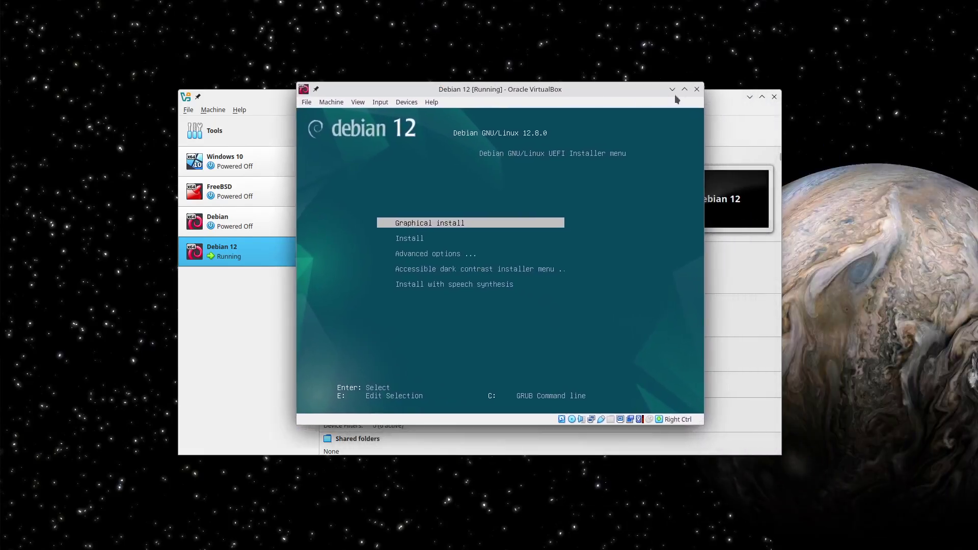
{"action": "left_click", "coordinate": [750, 97]}
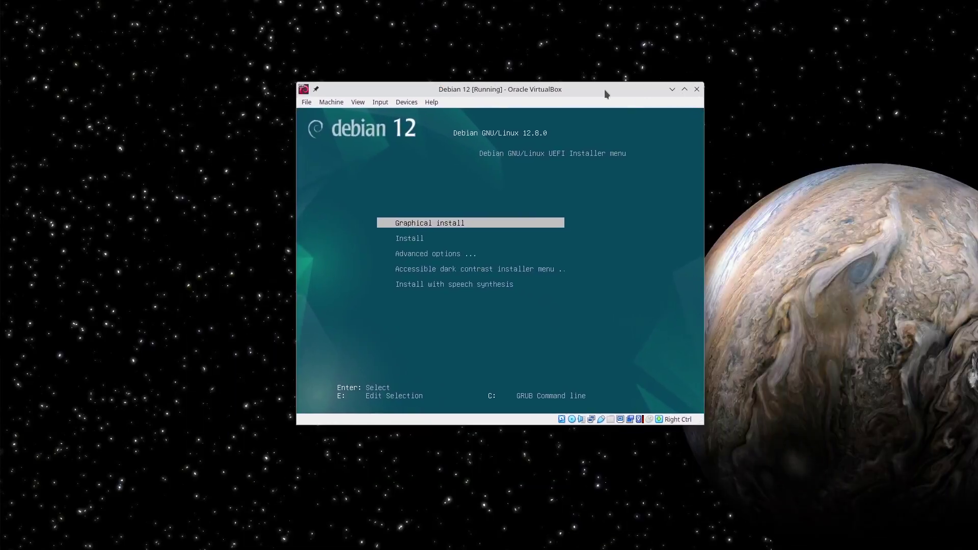
{"action": "left_click_drag", "start_coordinate": [595, 90], "coordinate": [578, 106]}
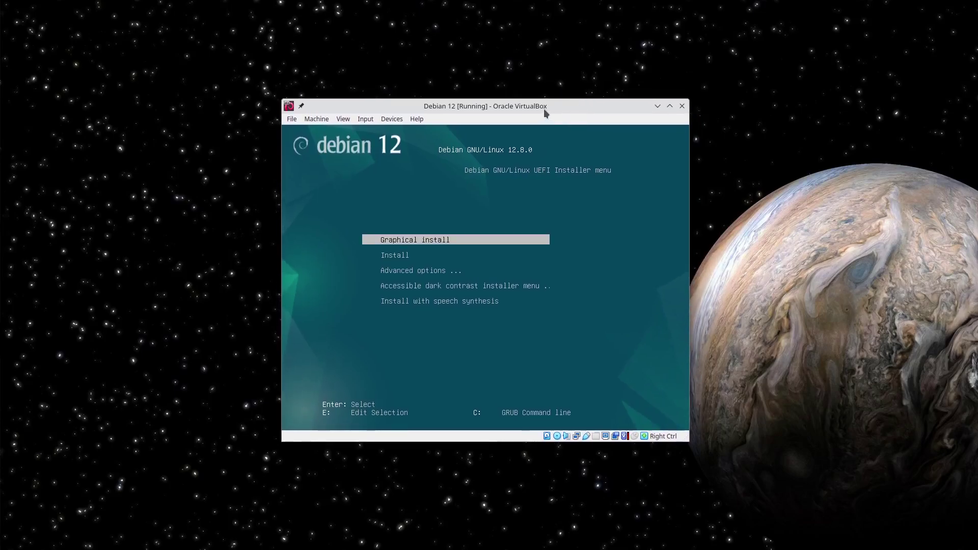
- Boot the text-mode Expert install from the installer's advanced options
{"action": "key", "text": "Down"}
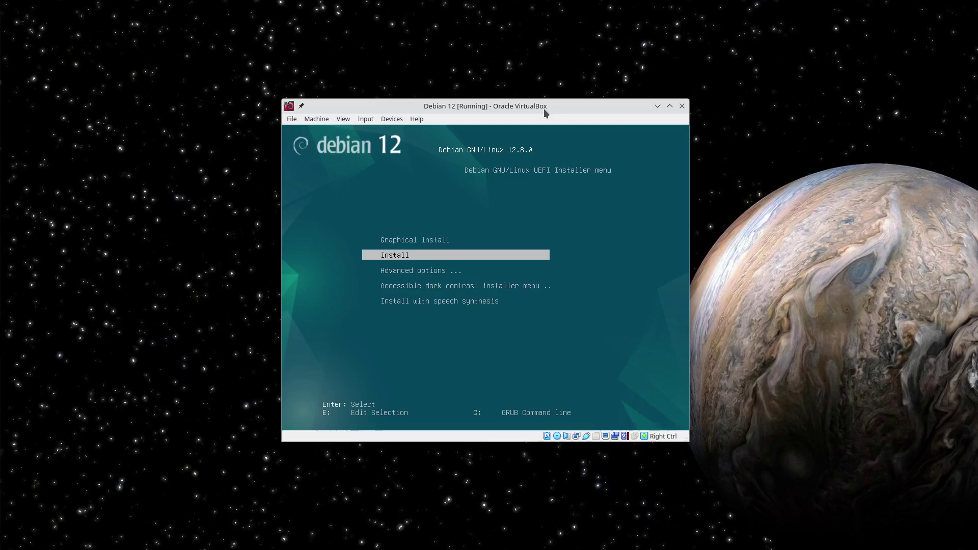
{"action": "key", "text": "Down"}
{"action": "key", "text": "Up"}
{"action": "key", "text": "Up"}
{"action": "key", "text": "Down"}
{"action": "key", "text": "Down"}
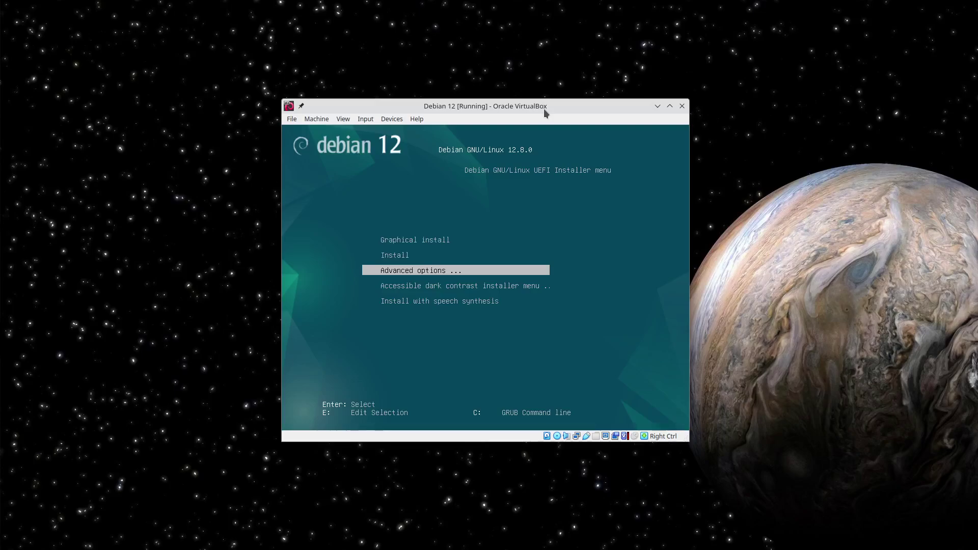
{"action": "key", "text": "Return"}
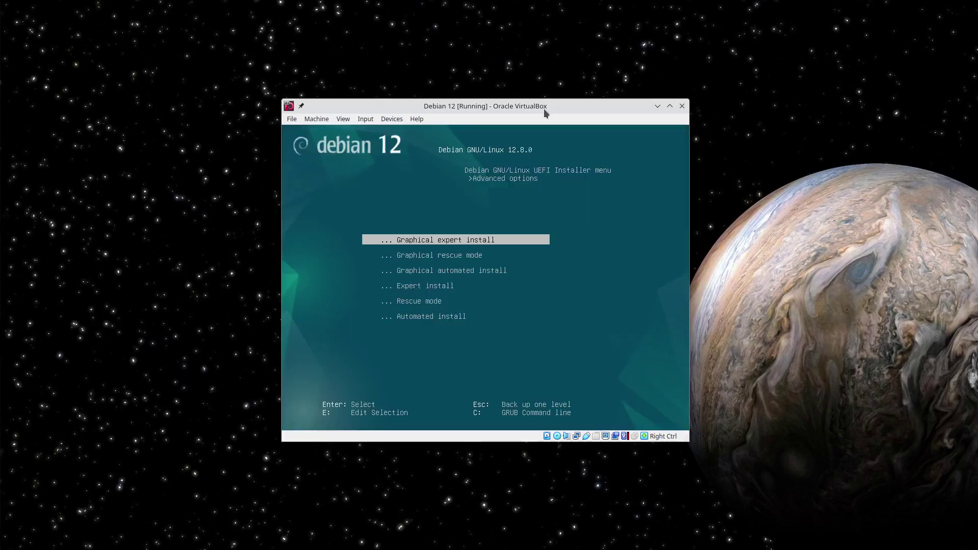
{"action": "key", "text": "Down"}
{"action": "key", "text": "Down"}
{"action": "key", "text": "Down"}
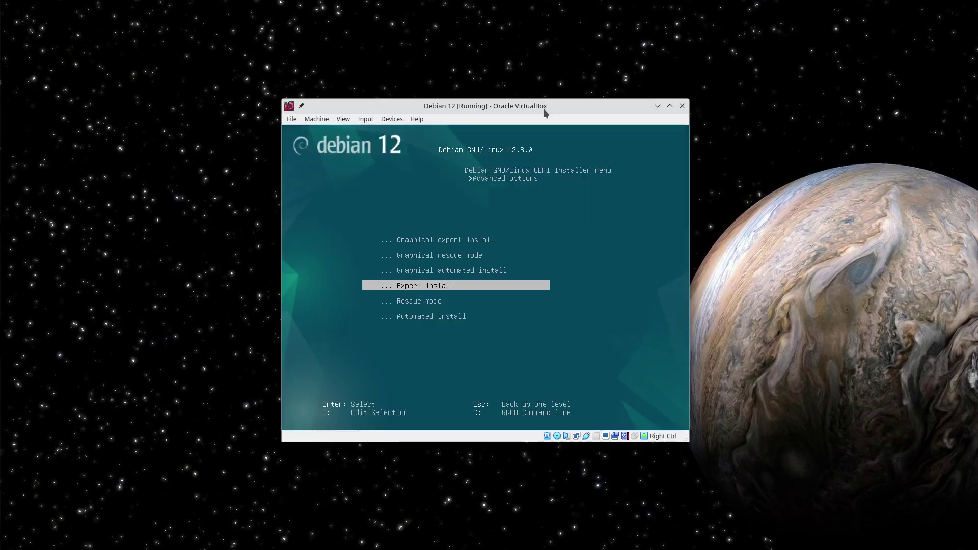
{"action": "key", "text": "Return"}
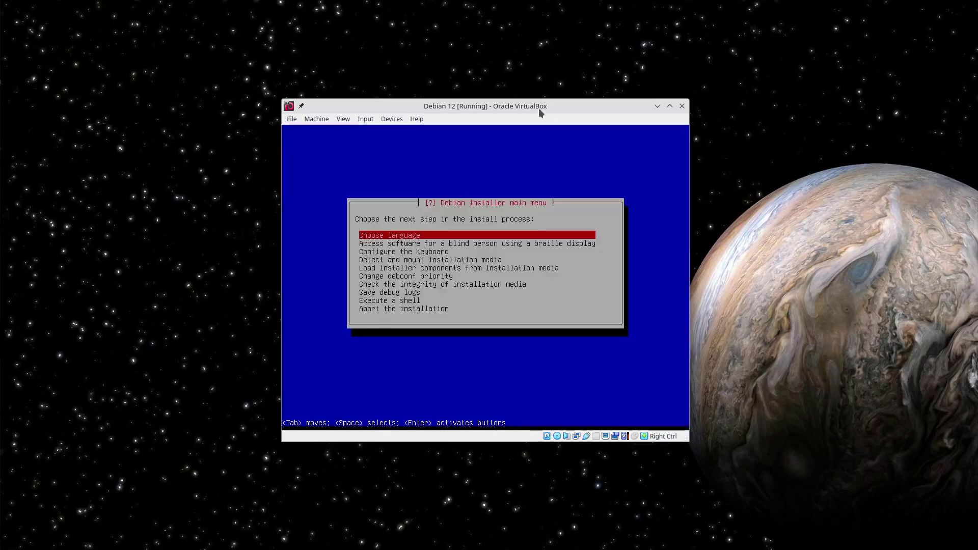
- Switch the virtual machine to Scaled Mode and enlarge its window to fill most of the desktop
{"action": "left_click_drag", "start_coordinate": [538, 108], "coordinate": [469, 64]}
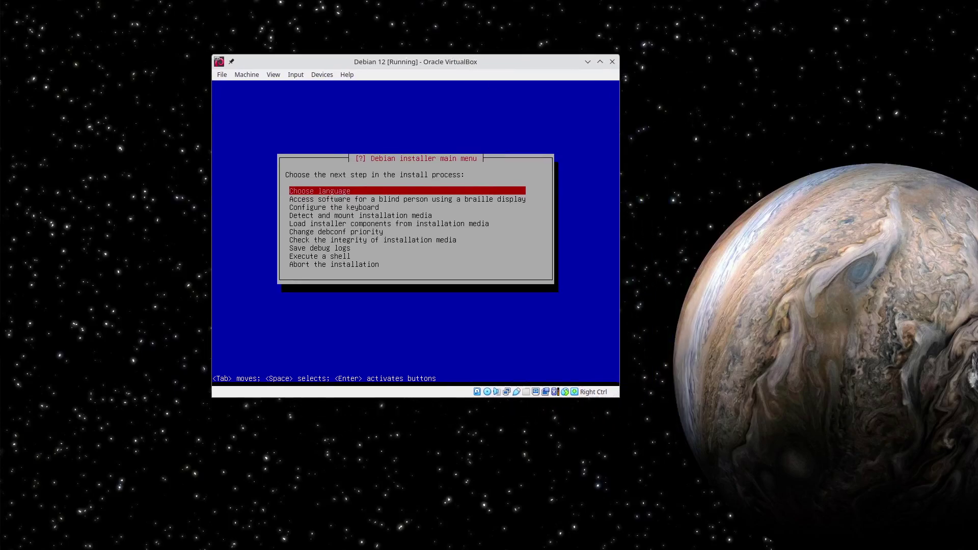
{"action": "left_click_drag", "start_coordinate": [618, 398], "coordinate": [844, 509]}
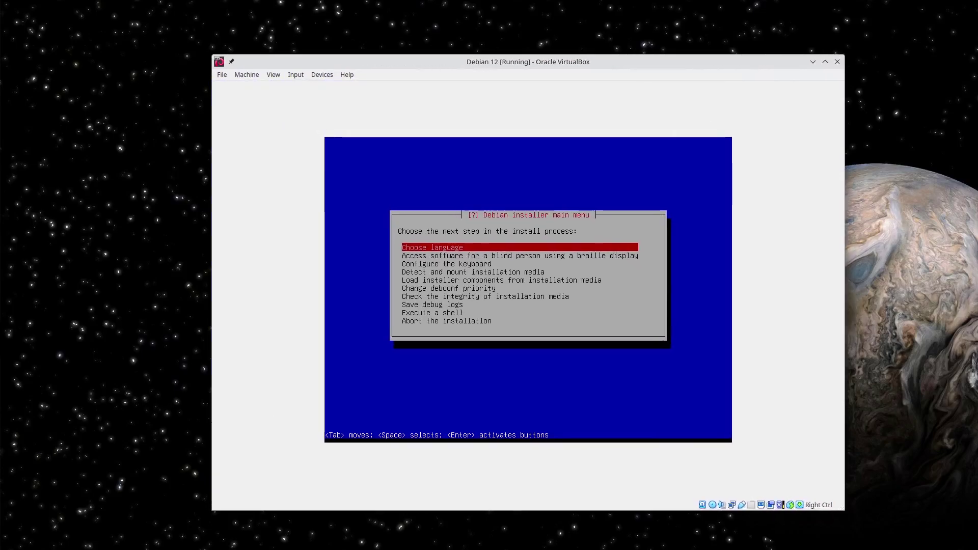
{"action": "left_click", "coordinate": [247, 75]}
{"action": "mouse_move", "coordinate": [273, 74]}
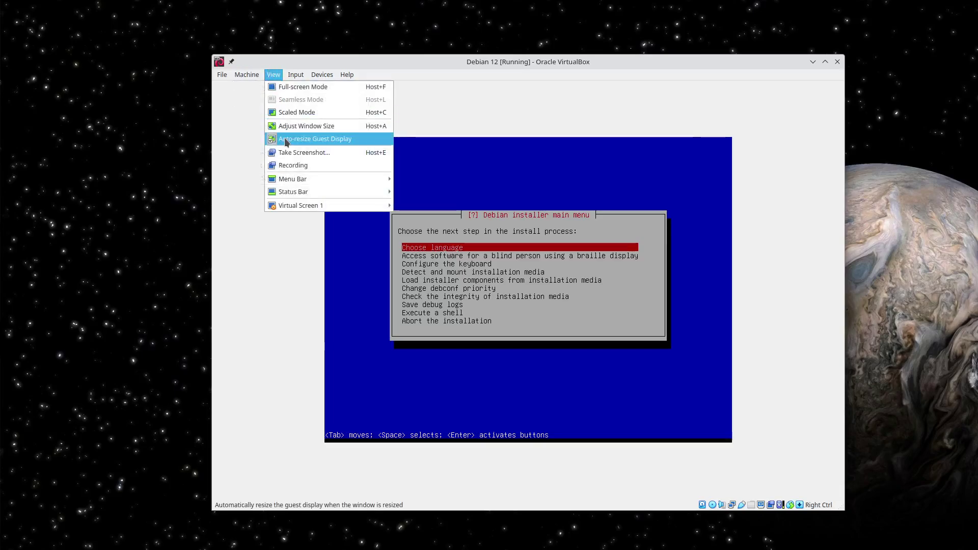
{"action": "left_click", "coordinate": [293, 112]}
{"action": "left_click", "coordinate": [515, 319]}
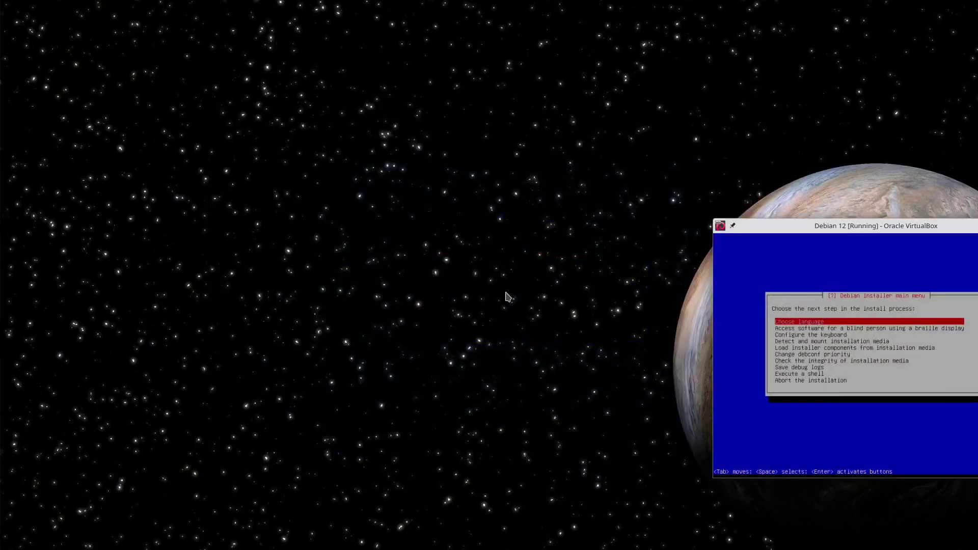
{"action": "left_click_drag", "start_coordinate": [748, 227], "coordinate": [165, 58]}
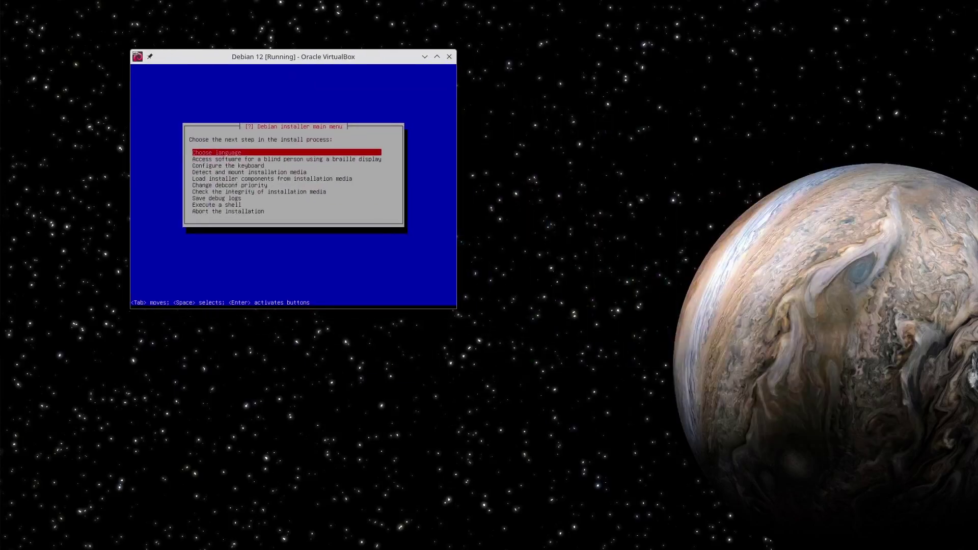
{"action": "left_click_drag", "start_coordinate": [457, 310], "coordinate": [847, 524]}
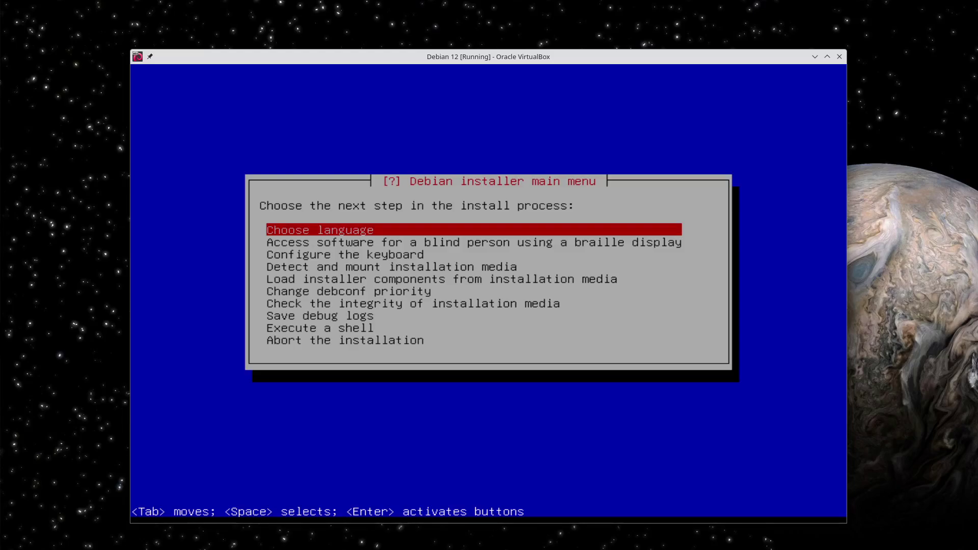
- Set the installation language to English and choose Europe as the continent for an unlisted location
{"action": "key", "text": "Return"}
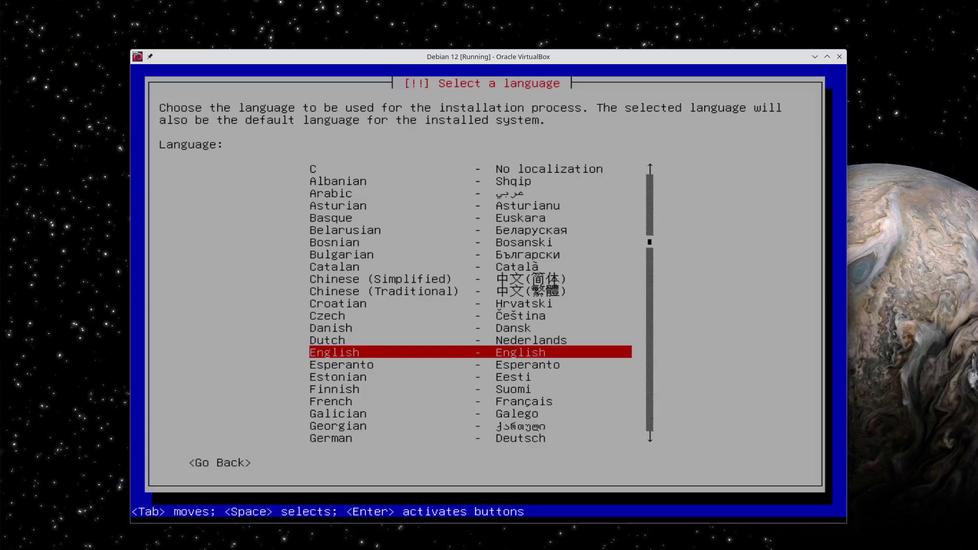
{"action": "key", "text": "Return"}
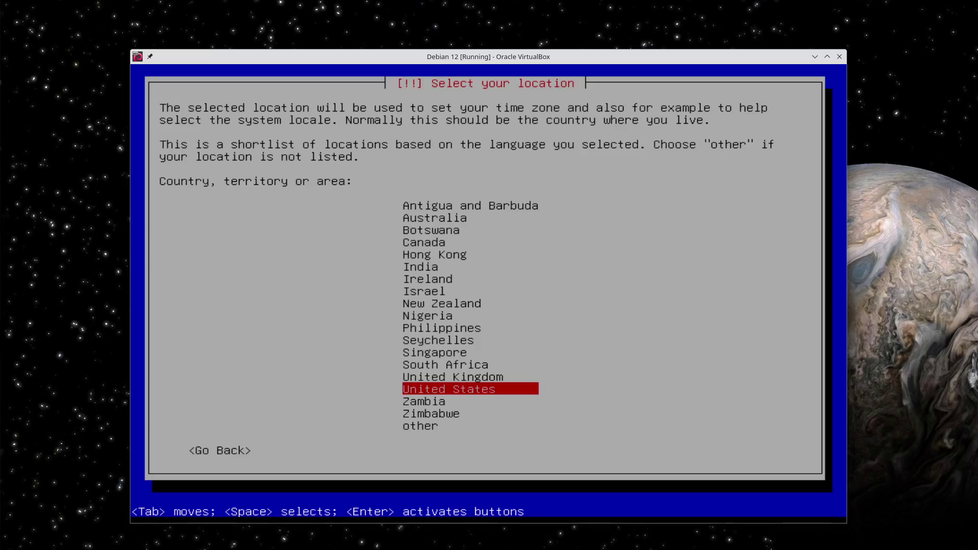
{"action": "key", "text": "Down"}
{"action": "key", "text": "Down"}
{"action": "key", "text": "Down"}
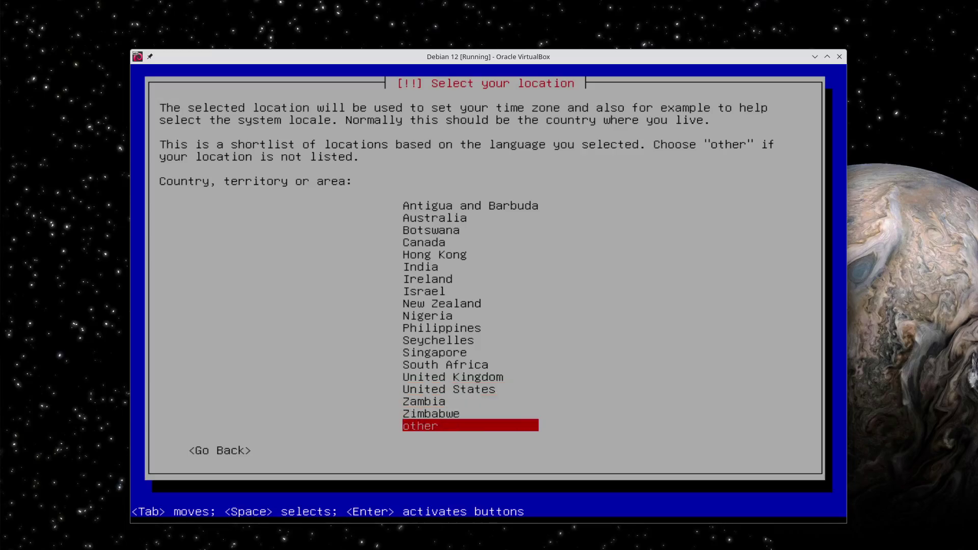
{"action": "key", "text": "Return"}
{"action": "key", "text": "Up"}
{"action": "key", "text": "Up"}
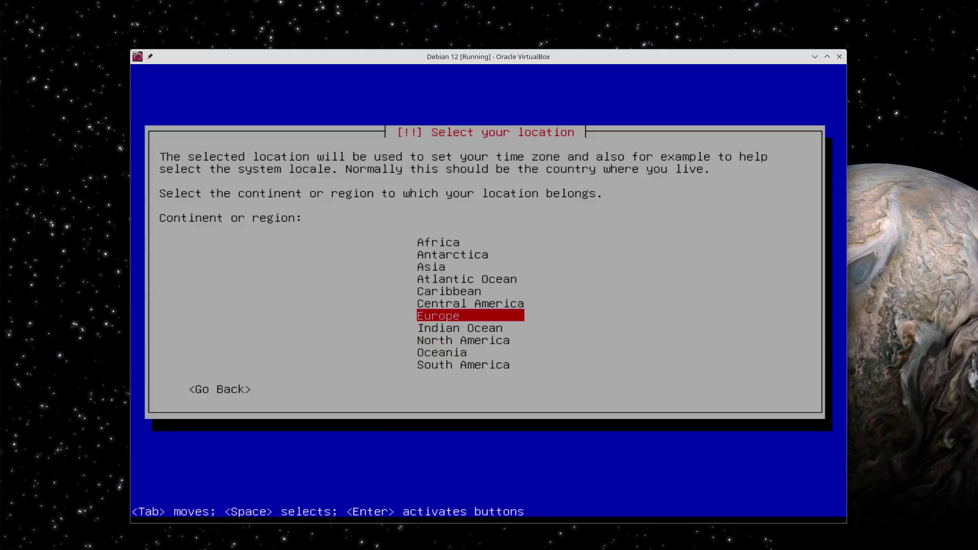
{"action": "key", "text": "Return"}
- Set the country to Germany and base the locale on United States (en_US.UTF-8), without additional locales
{"action": "key", "text": "Down"}
{"action": "key", "text": "Down"}
{"action": "key", "text": "Down"}
{"action": "key", "text": "Down"}
{"action": "key", "text": "Down"}
{"action": "key", "text": "Down"}
{"action": "key", "text": "Down"}
{"action": "key", "text": "Down"}
{"action": "key", "text": "Down"}
{"action": "key", "text": "Down"}
{"action": "key", "text": "Down"}
{"action": "key", "text": "Down"}
{"action": "key", "text": "Down"}
{"action": "key", "text": "Down"}
{"action": "key", "text": "Down"}
{"action": "key", "text": "Down"}
{"action": "key", "text": "Down"}
{"action": "key", "text": "Down"}
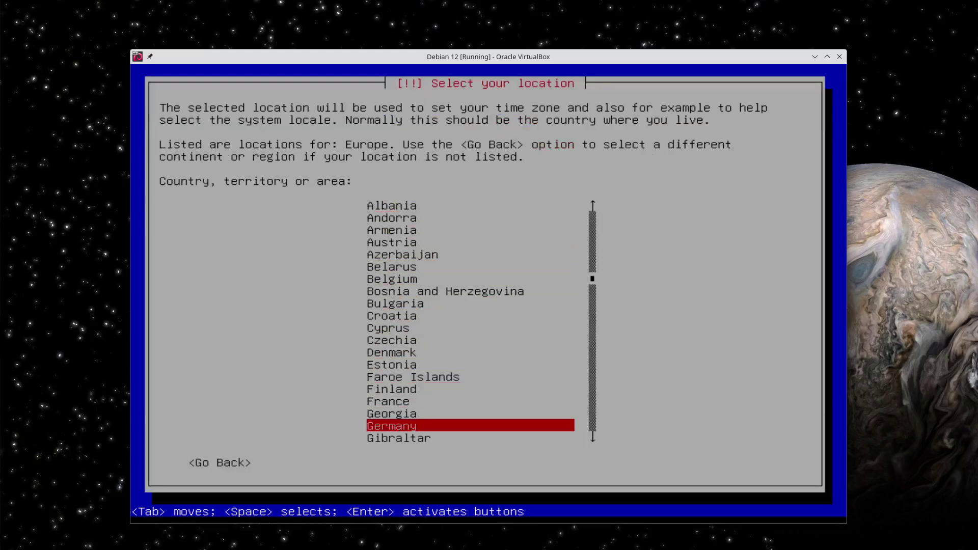
{"action": "key", "text": "Return"}
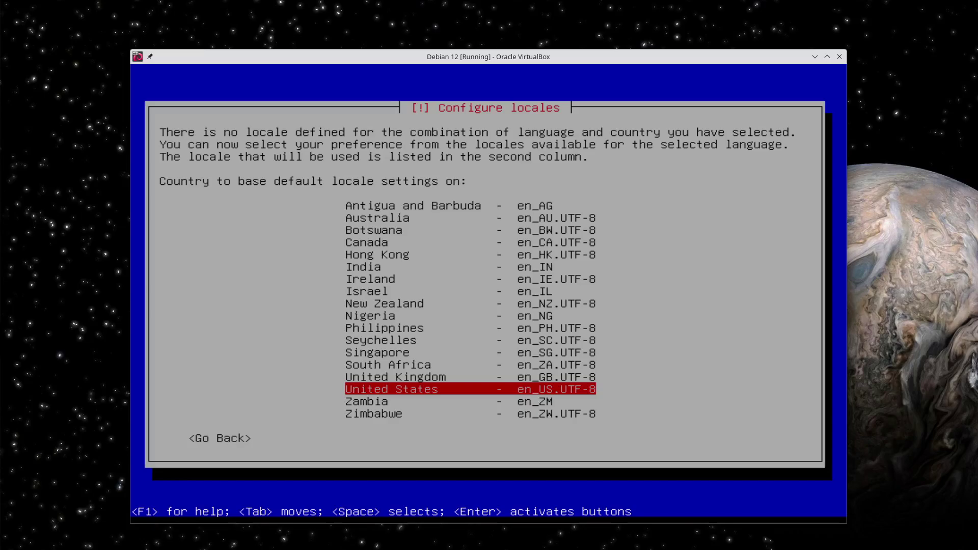
{"action": "key", "text": "Return"}
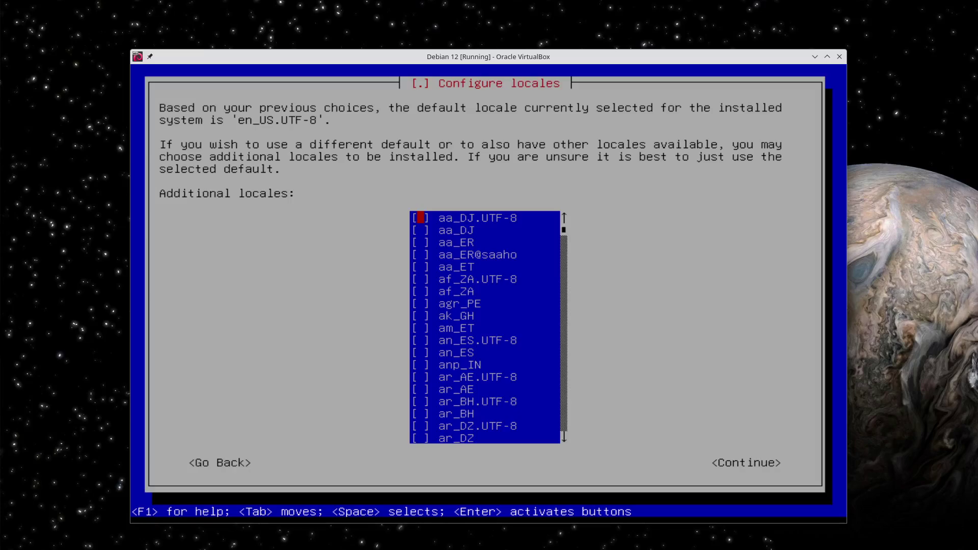
{"action": "key", "text": "Escape"}
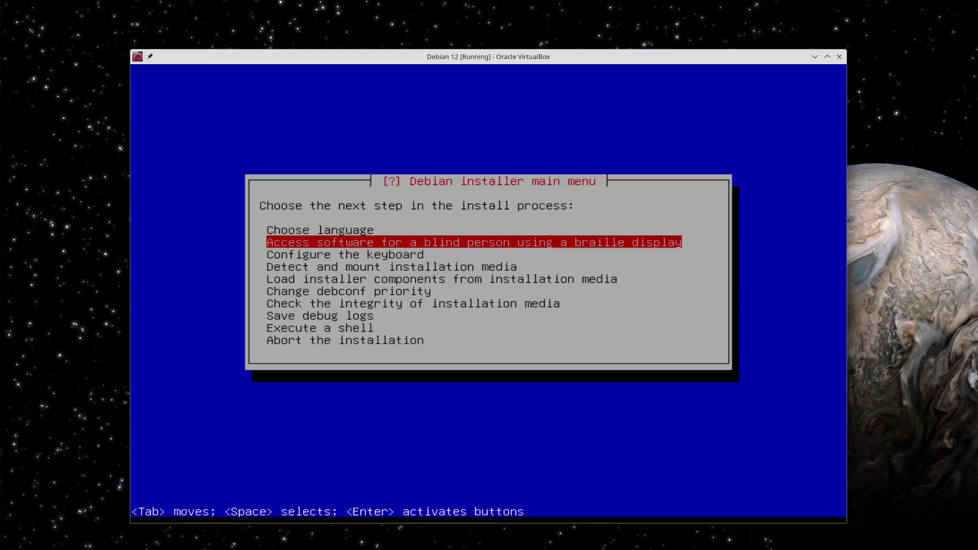
- Configure the keyboard with the German keymap
{"action": "key", "text": "Down"}
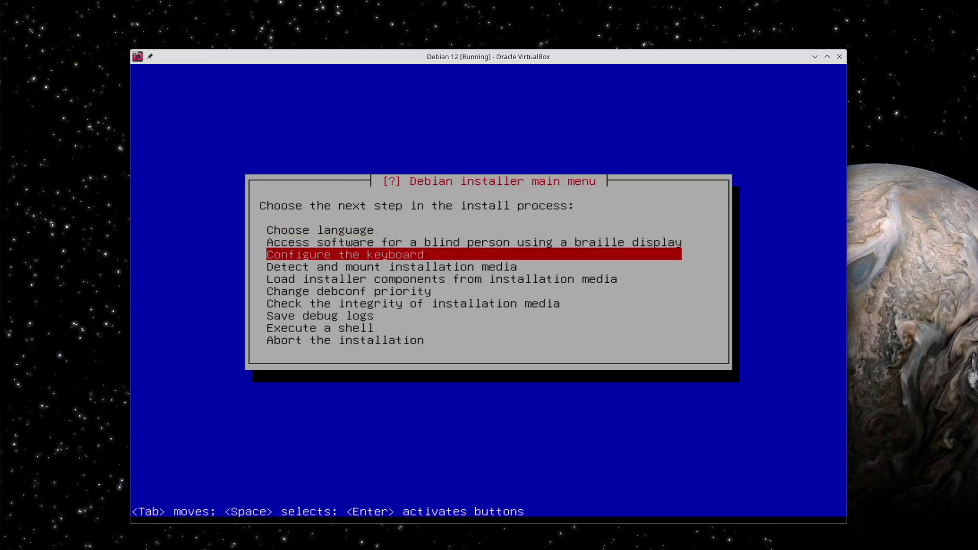
{"action": "key", "text": "Return"}
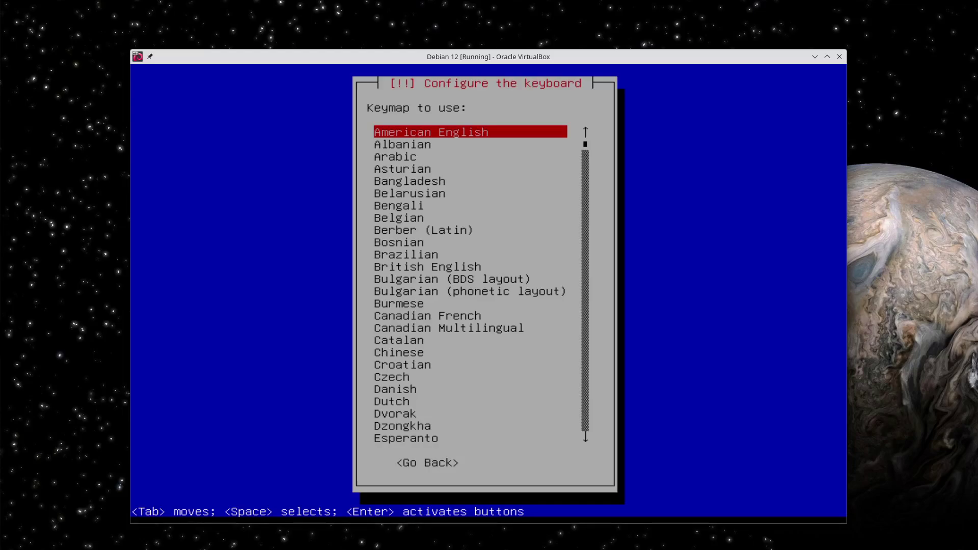
{"action": "key", "text": "g"}
{"action": "key", "text": "Down"}
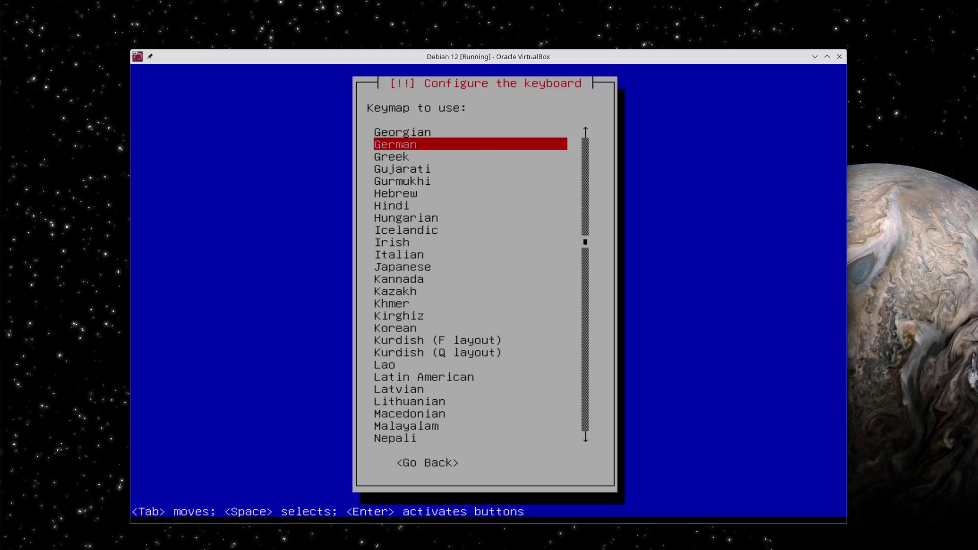
{"action": "key", "text": "Return"}
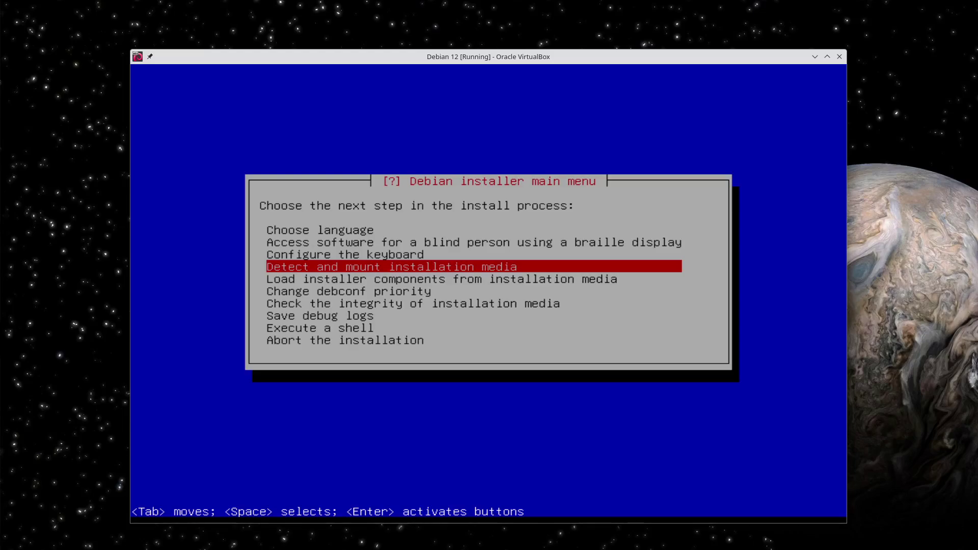
- Detect and mount the installation media, keeping the usb-storage module selected for loading
{"action": "key", "text": "Return"}
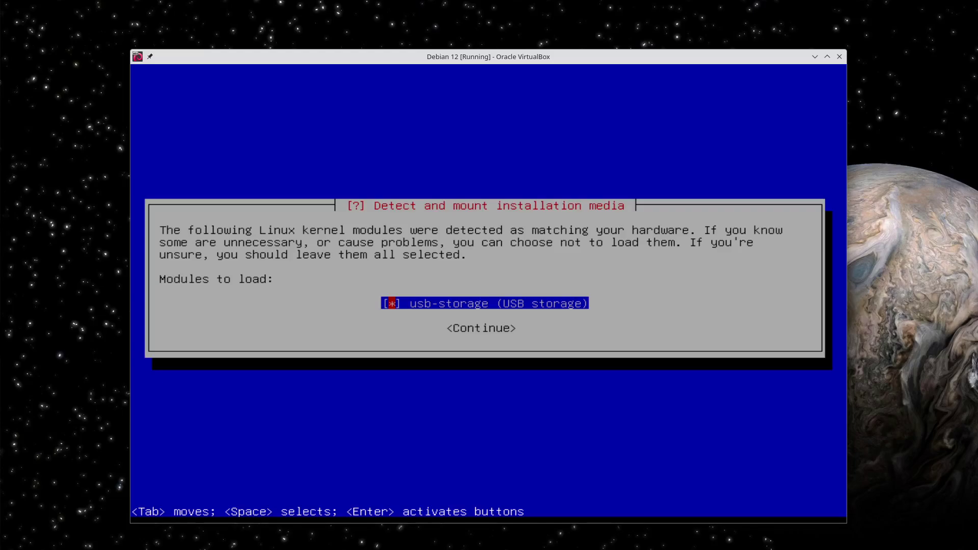
{"action": "key", "text": "Return"}
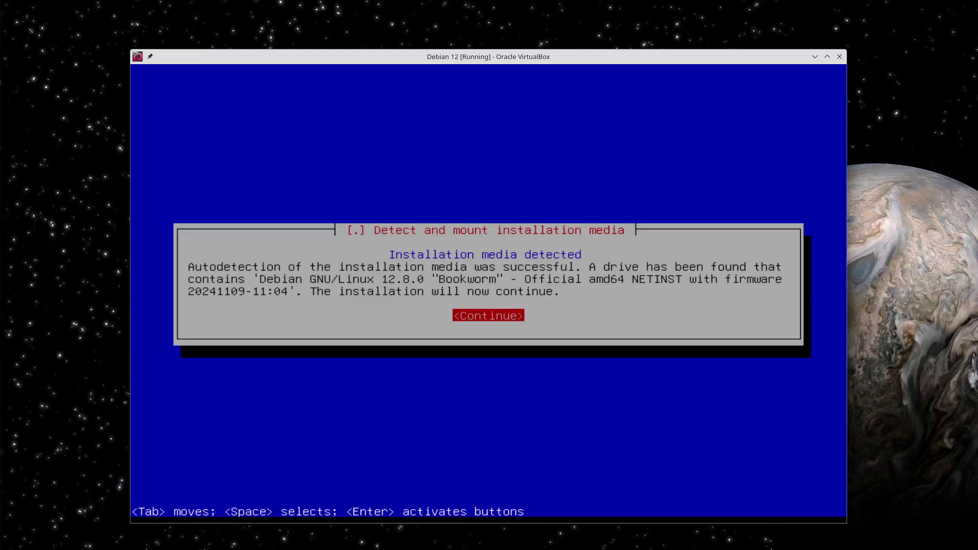
{"action": "key", "text": "Return"}
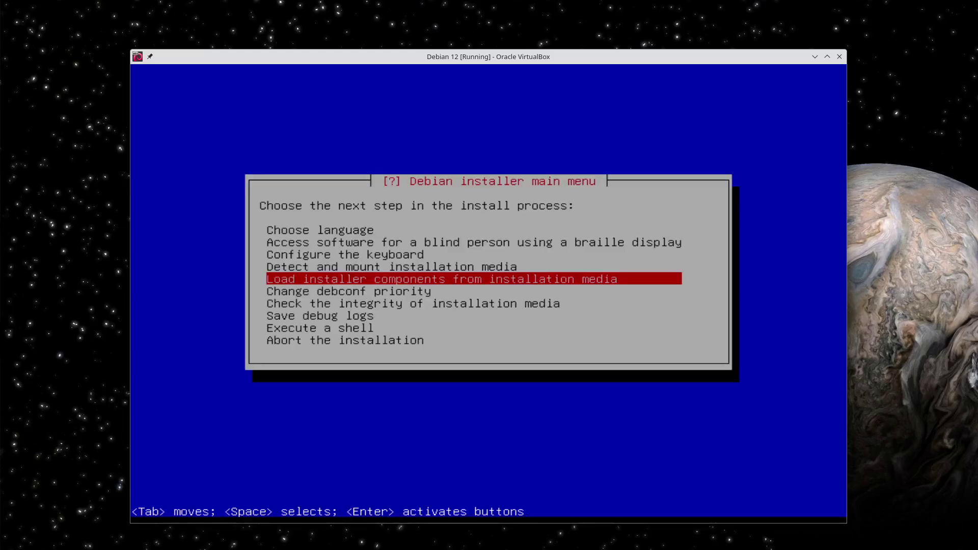
- Review the optional installer components and load the installer components from the installation media without selecting any extras
{"action": "key", "text": "Return"}
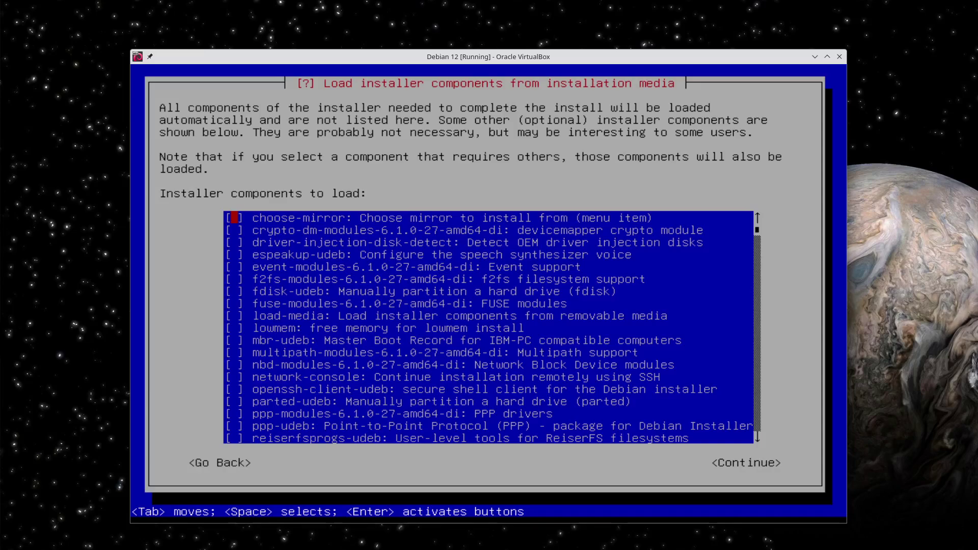
{"action": "key", "text": "Down"}
{"action": "key", "text": "Down"}
{"action": "key", "text": "Down"}
{"action": "key", "text": "Down"}
{"action": "key", "text": "Down"}
{"action": "key", "text": "Down"}
{"action": "key", "text": "Down"}
{"action": "key", "text": "Down"}
{"action": "key", "text": "Down"}
{"action": "key", "text": "Down"}
{"action": "key", "text": "Down"}
{"action": "key", "text": "Down"}
{"action": "key", "text": "Down"}
{"action": "key", "text": "Down"}
{"action": "key", "text": "Down"}
{"action": "key", "text": "Down"}
{"action": "key", "text": "Down"}
{"action": "key", "text": "Down"}
{"action": "key", "text": "Up"}
{"action": "key", "text": "Up"}
{"action": "key", "text": "Up"}
{"action": "key", "text": "Up"}
{"action": "key", "text": "Up"}
{"action": "key", "text": "space"}
{"action": "key", "text": "space"}
{"action": "key", "text": "Return"}
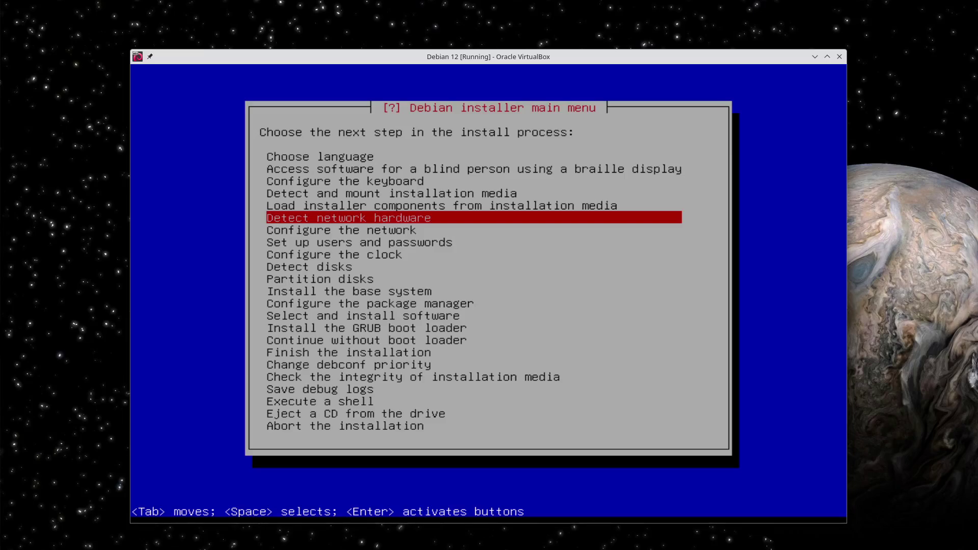
- Detect the network hardware and start configuring the network manually, declining auto-configuration
{"action": "key", "text": "Return"}
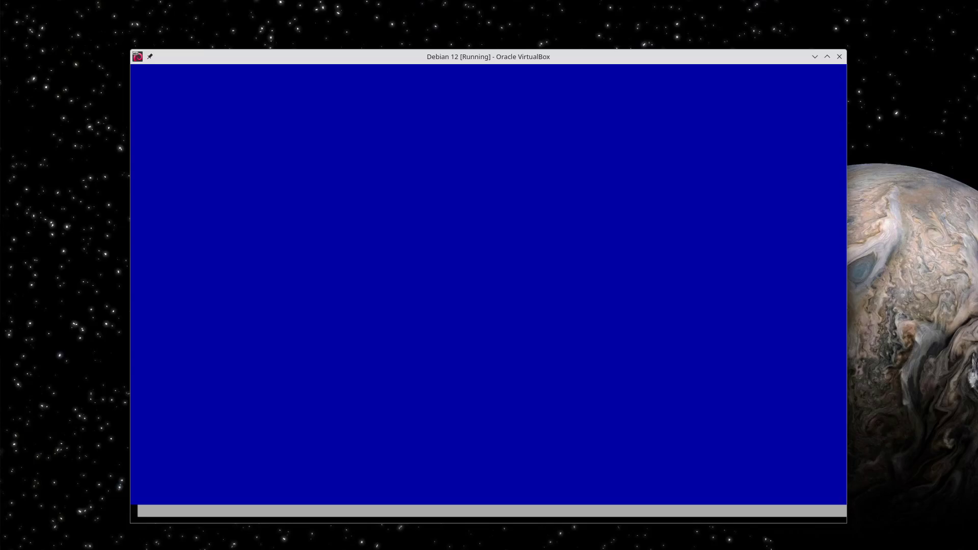
{"action": "key", "text": "Return"}
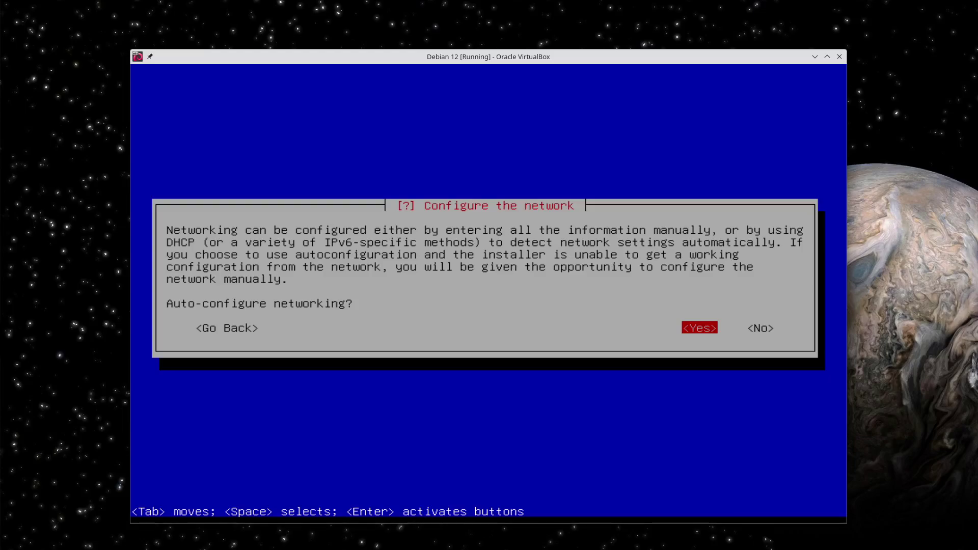
{"action": "key", "text": "Tab"}
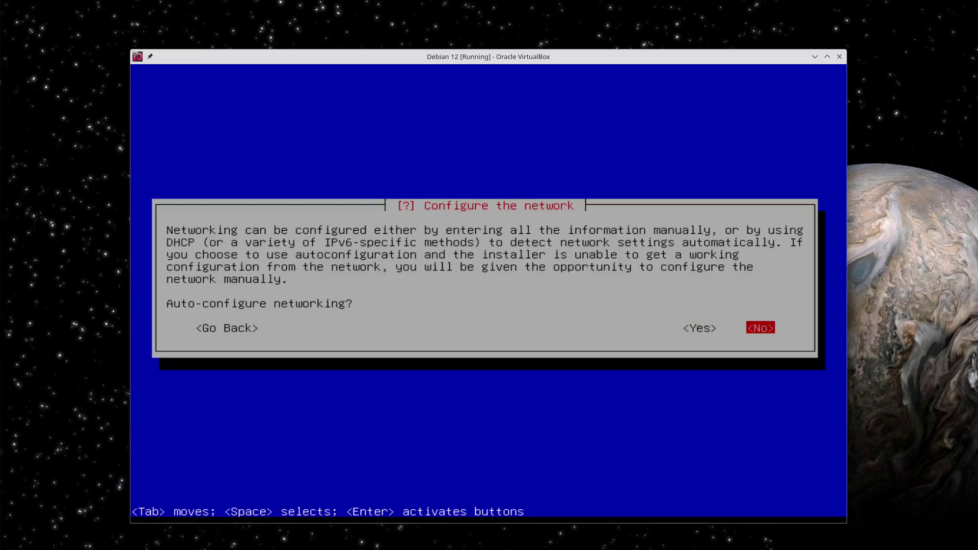
{"action": "key", "text": "Left"}
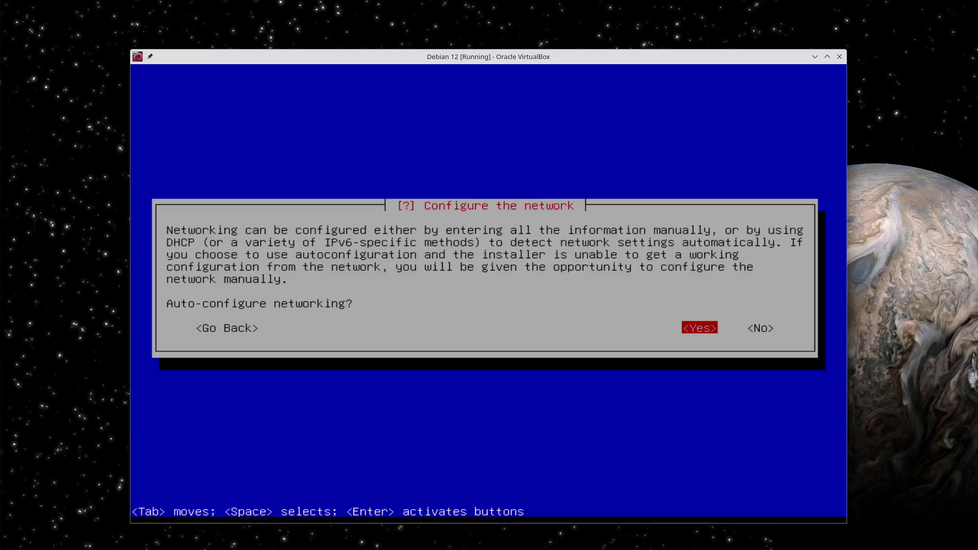
{"action": "key", "text": "Tab"}
{"action": "key", "text": "Return"}
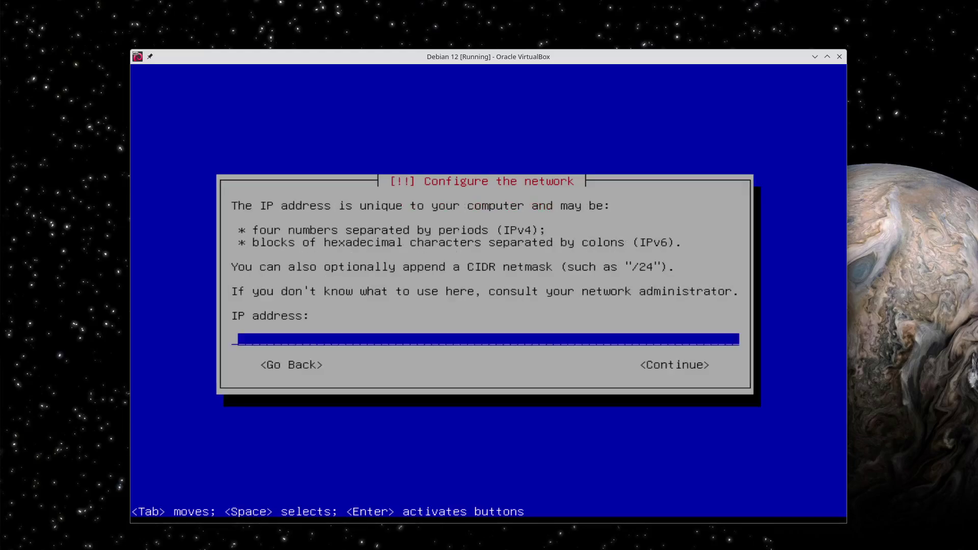
- Set the IP address to 10.0.23.40/24 and accept 10.0.23.1 as the gateway
{"action": "type", "text": "10.0.23.40/24"}
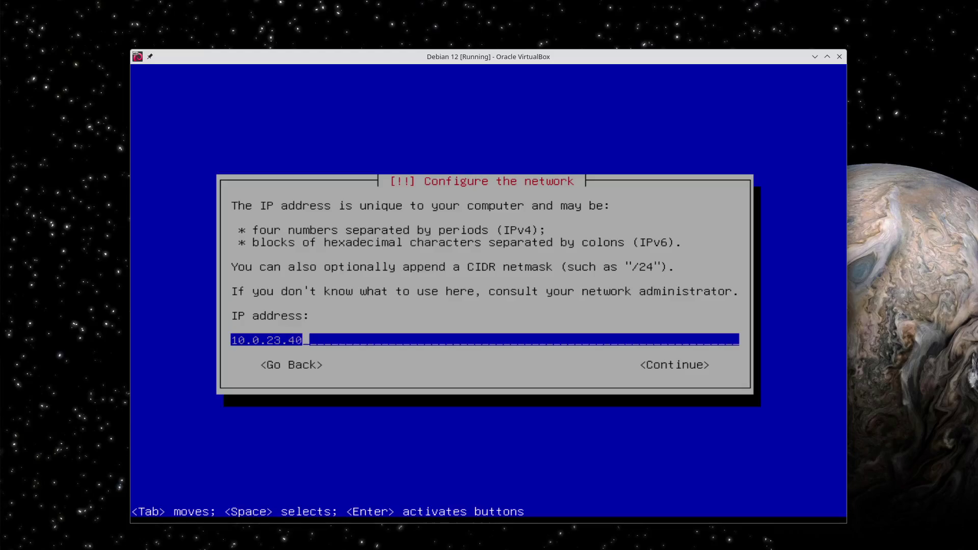
{"action": "key", "text": "Return"}
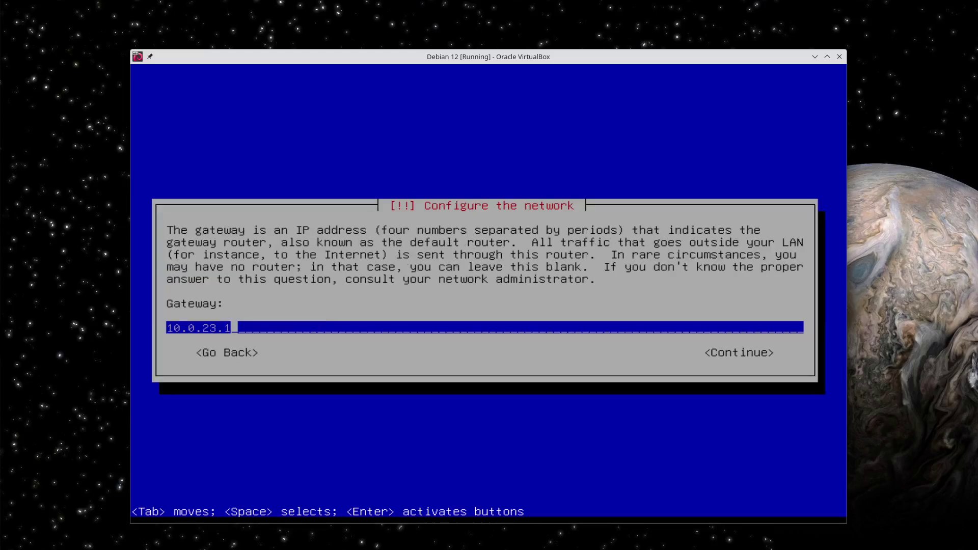
{"action": "key", "text": "Return"}
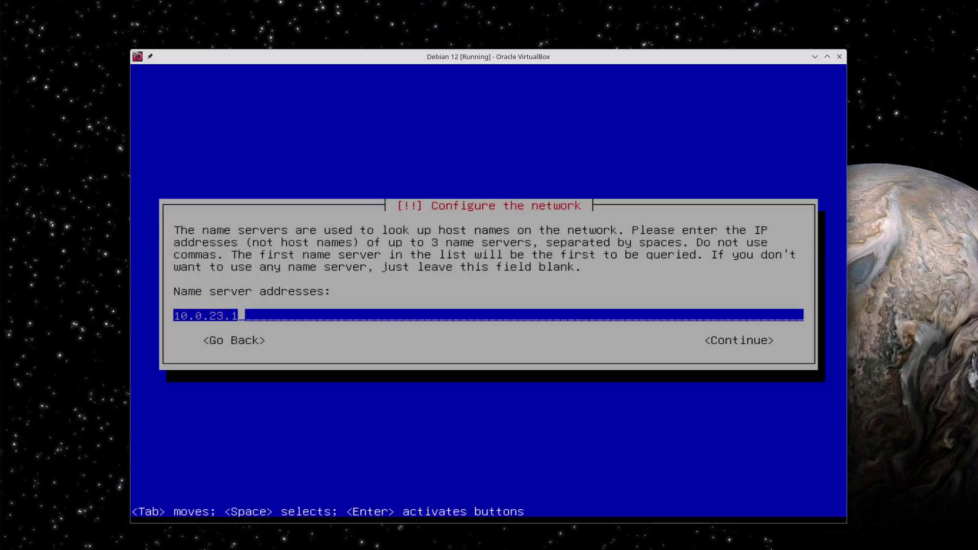
- Set the name server to 8.8.8.8 and accept the network parameters with a 3-second link detection wait
{"action": "key", "text": "BackSpace"}
{"action": "key", "text": "BackSpace"}
{"action": "key", "text": "BackSpace"}
{"action": "key", "text": "BackSpace"}
{"action": "key", "text": "BackSpace"}
{"action": "key", "text": "BackSpace"}
{"action": "key", "text": "BackSpace"}
{"action": "key", "text": "BackSpace"}
{"action": "key", "text": "BackSpace"}
{"action": "type", "text": "8.8.8.8"}
{"action": "key", "text": "Return"}
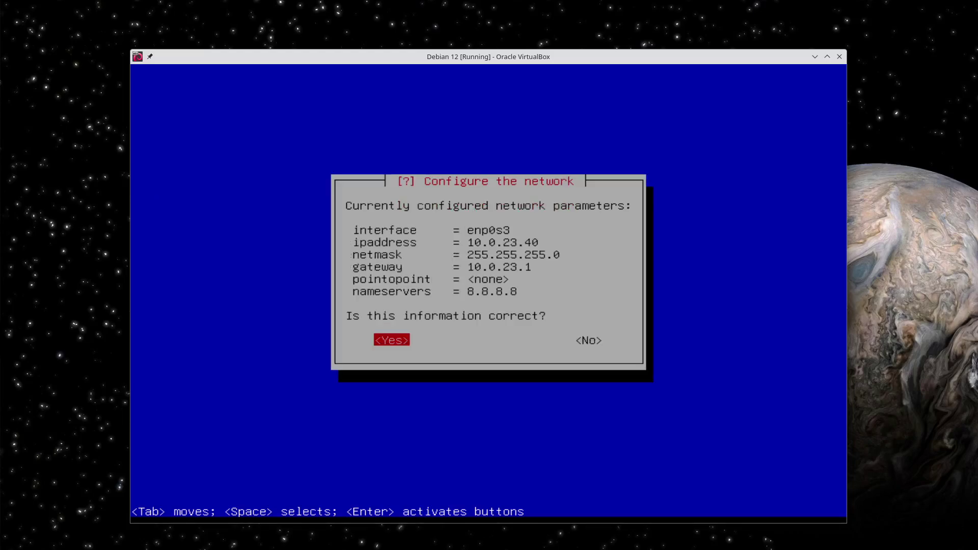
{"action": "key", "text": "Return"}
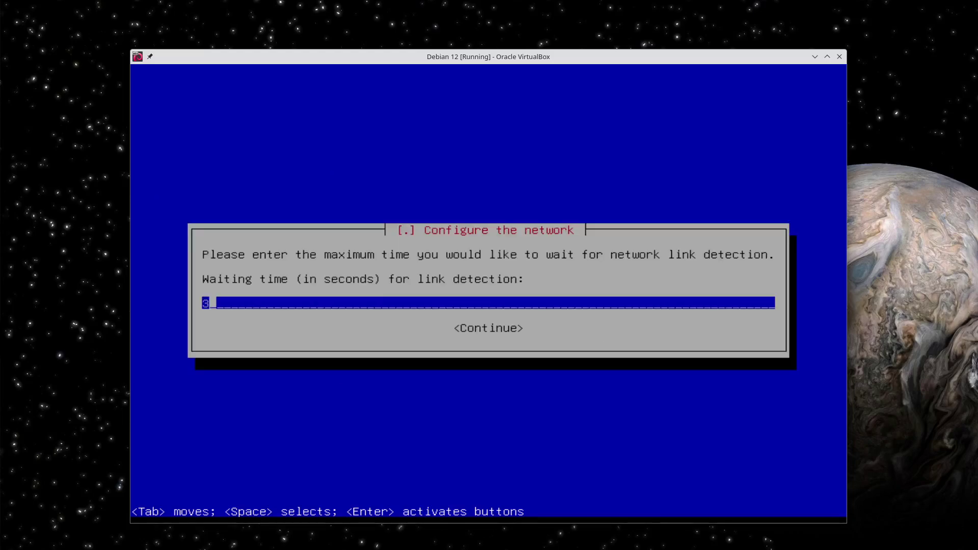
{"action": "key", "text": "Return"}
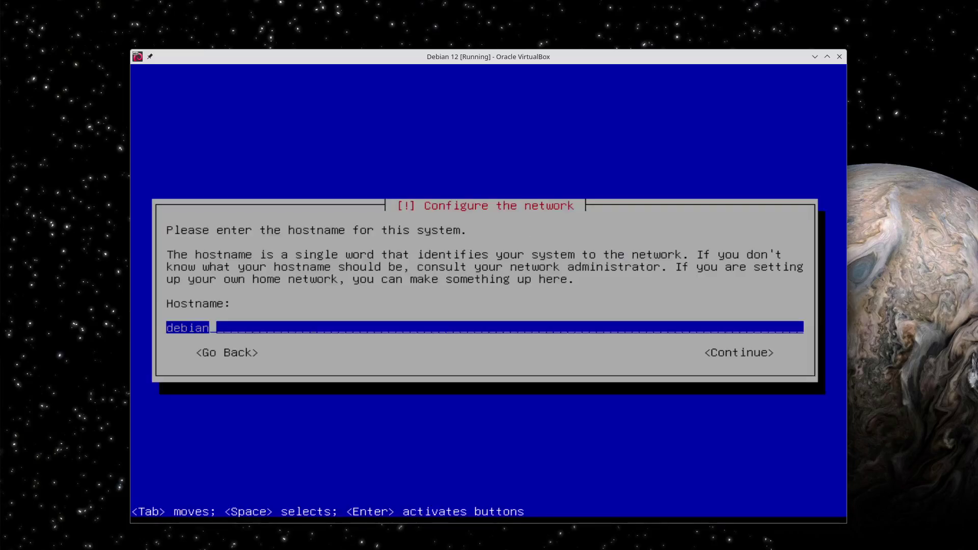
- Set the hostname to vbdebian and the domain name to void.lan
{"action": "key", "text": "BackSpace"}
{"action": "key", "text": "BackSpace"}
{"action": "key", "text": "BackSpace"}
{"action": "key", "text": "BackSpace"}
{"action": "key", "text": "BackSpace"}
{"action": "key", "text": "BackSpace"}
{"action": "type", "text": "vbar"}
{"action": "key", "text": "BackSpace"}
{"action": "key", "text": "BackSpace"}
{"action": "type", "text": "debian"}
{"action": "key", "text": "Return"}
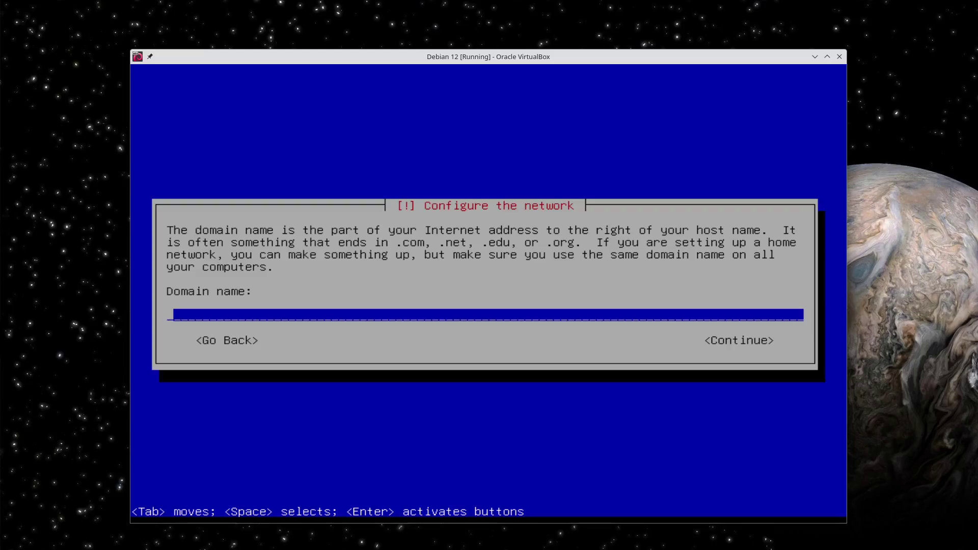
{"action": "type", "text": "void.lan"}
{"action": "key", "text": "Return"}
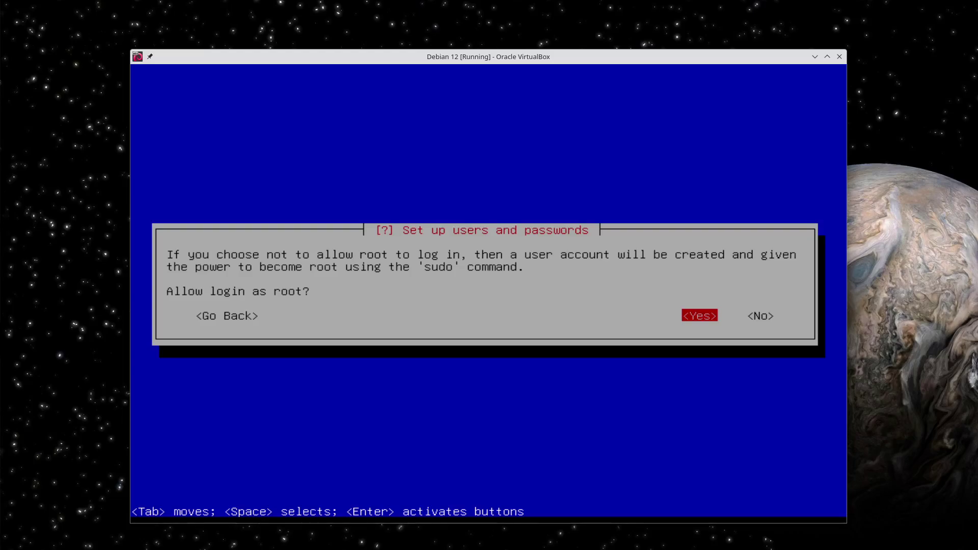
- Allow login as root, then enter and verify the root password
{"action": "key", "text": "Tab"}
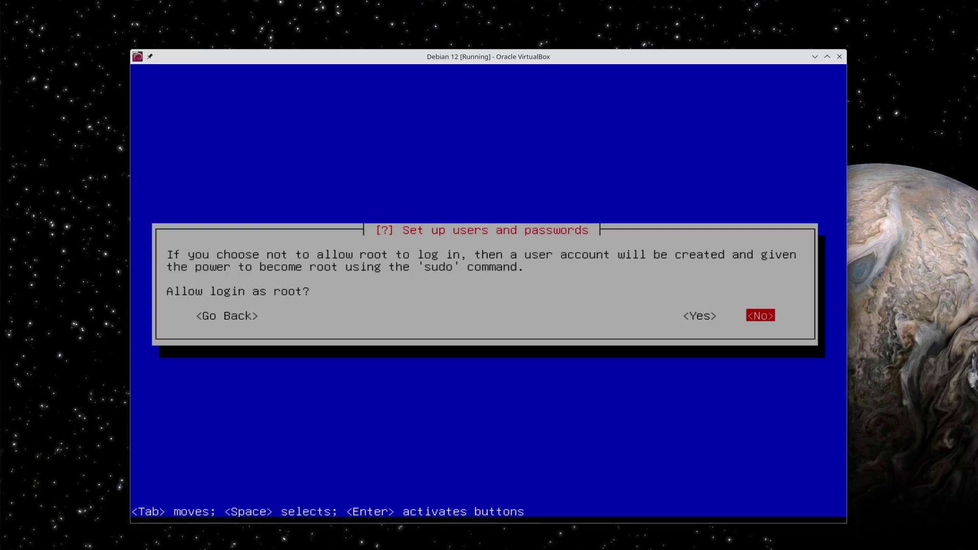
{"action": "key", "text": "Left"}
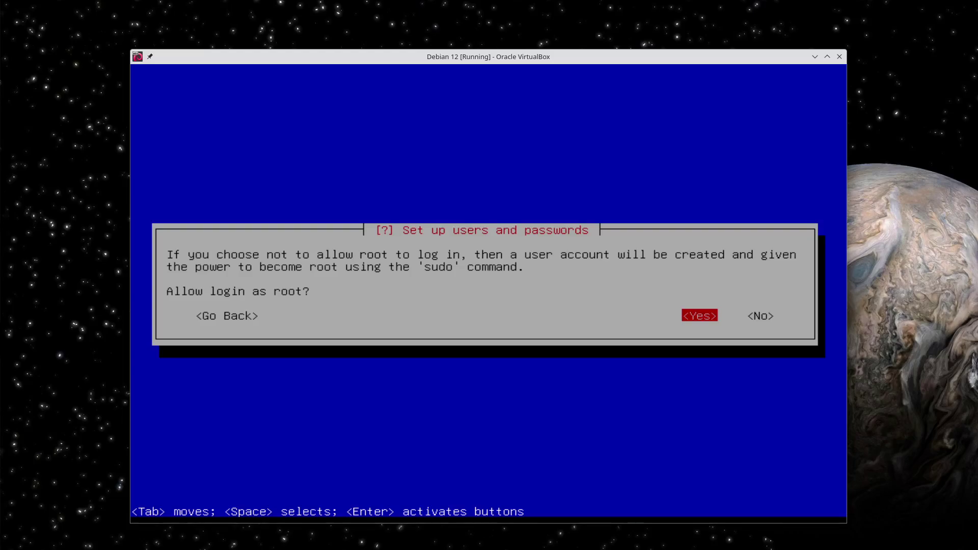
{"action": "key", "text": "Return"}
{"action": "type", "text": "***"}
{"action": "key", "text": "Return"}
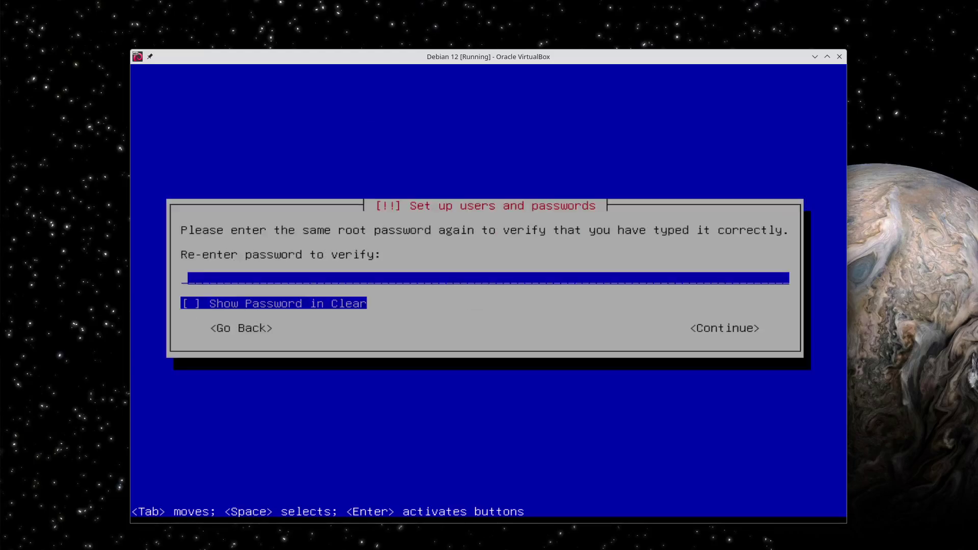
{"action": "type", "text": "***"}
{"action": "key", "text": "Return"}
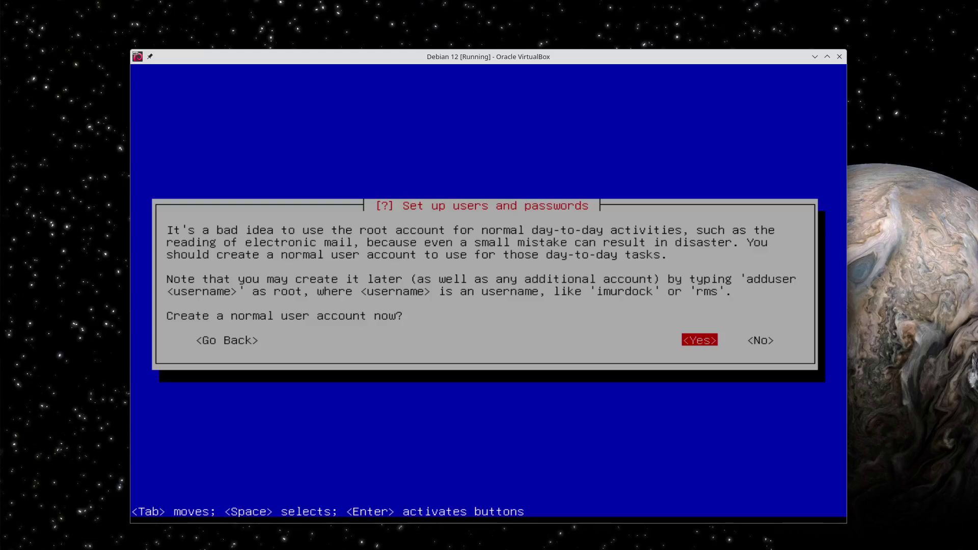
- Create a normal user account with the username x, then enter and verify its password
{"action": "key", "text": "Return"}
{"action": "key", "text": "Return"}
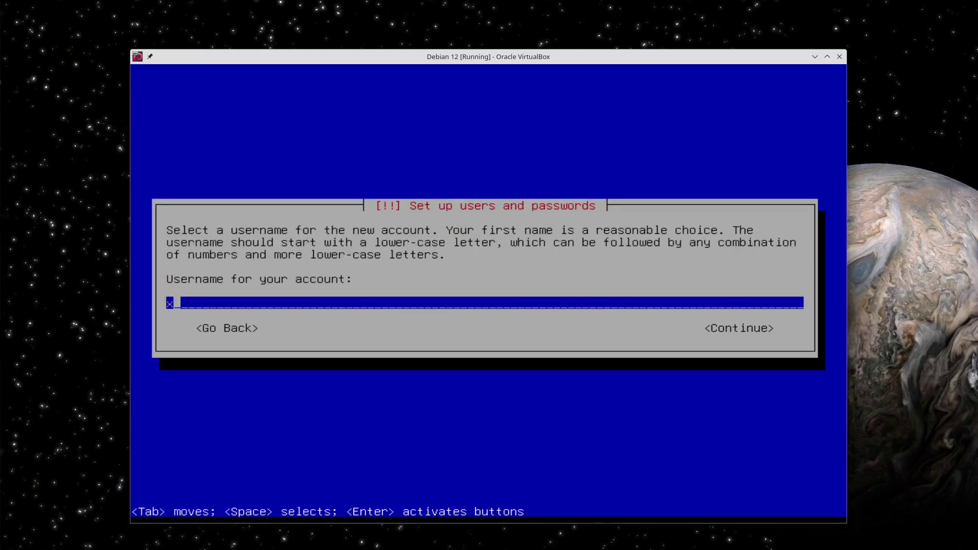
{"action": "type", "text": "x"}
{"action": "key", "text": "Return"}
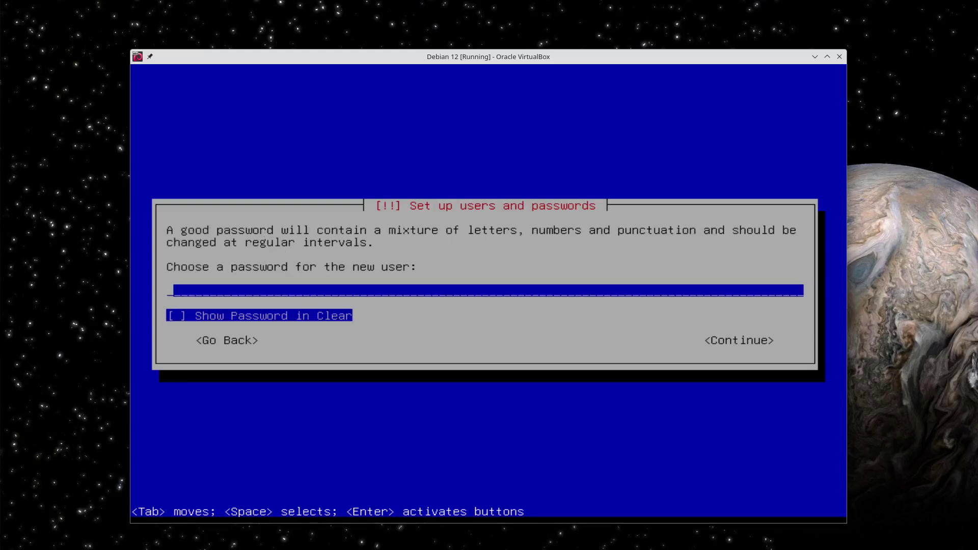
{"action": "type", "text": "xxx"}
{"action": "key", "text": "Return"}
{"action": "type", "text": "xxx"}
{"action": "key", "text": "Return"}
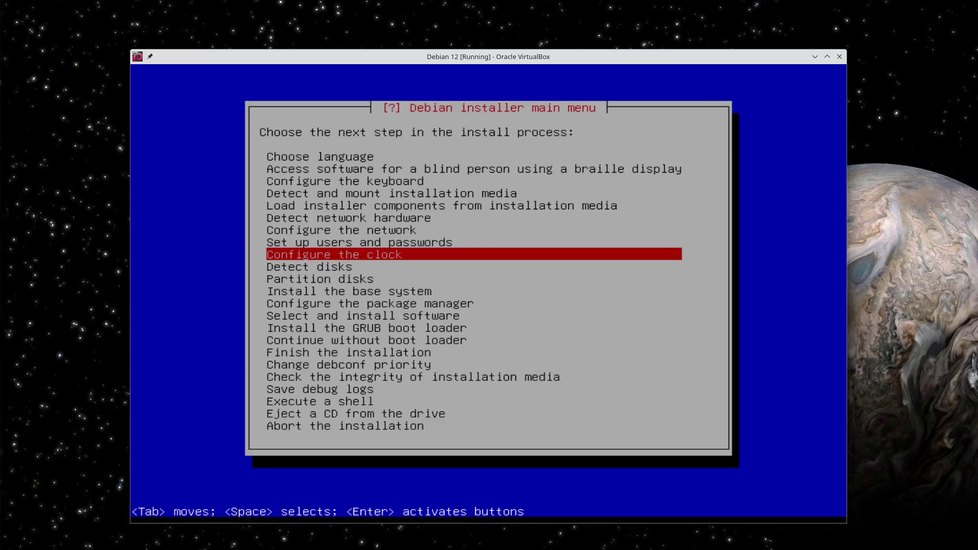
- Configure the clock to use the NTP server de.pool.ntp.org and the Europe/Berlin time zone
{"action": "key", "text": "Return"}
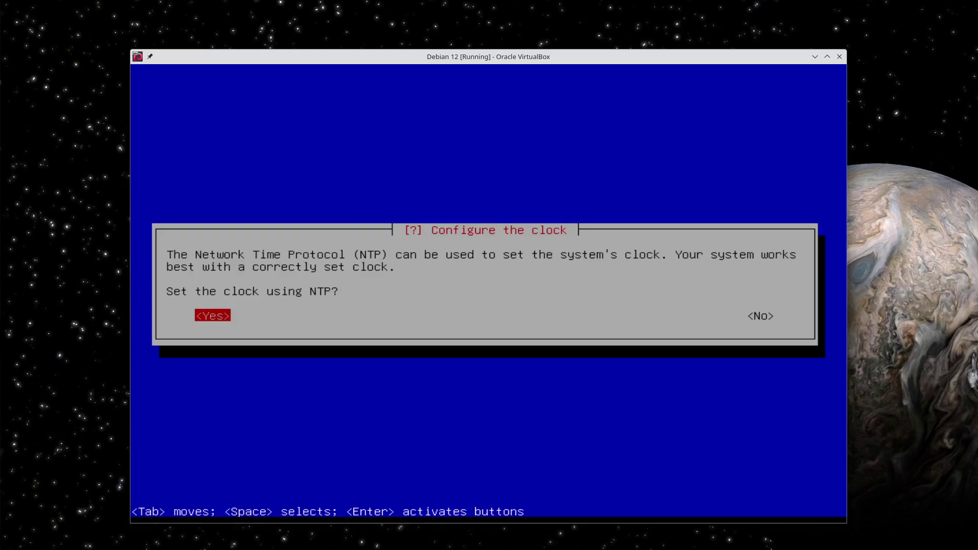
{"action": "key", "text": "Return"}
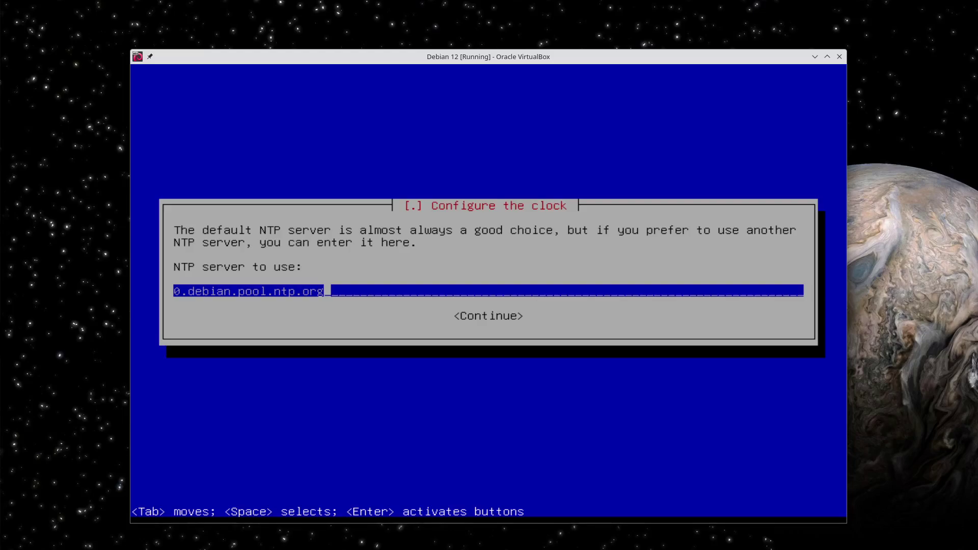
{"action": "key", "text": "Home"}
{"action": "key", "text": "Delete"}
{"action": "key", "text": "Delete"}
{"action": "key", "text": "Delete"}
{"action": "key", "text": "Delete"}
{"action": "key", "text": "Delete"}
{"action": "key", "text": "Delete"}
{"action": "key", "text": "Delete"}
{"action": "key", "text": "Delete"}
{"action": "key", "text": "Delete"}
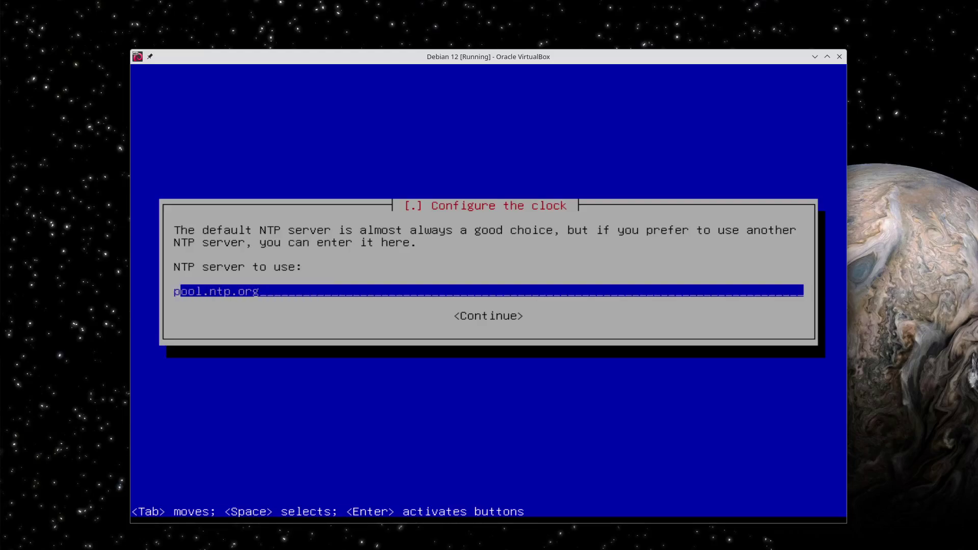
{"action": "type", "text": "de."}
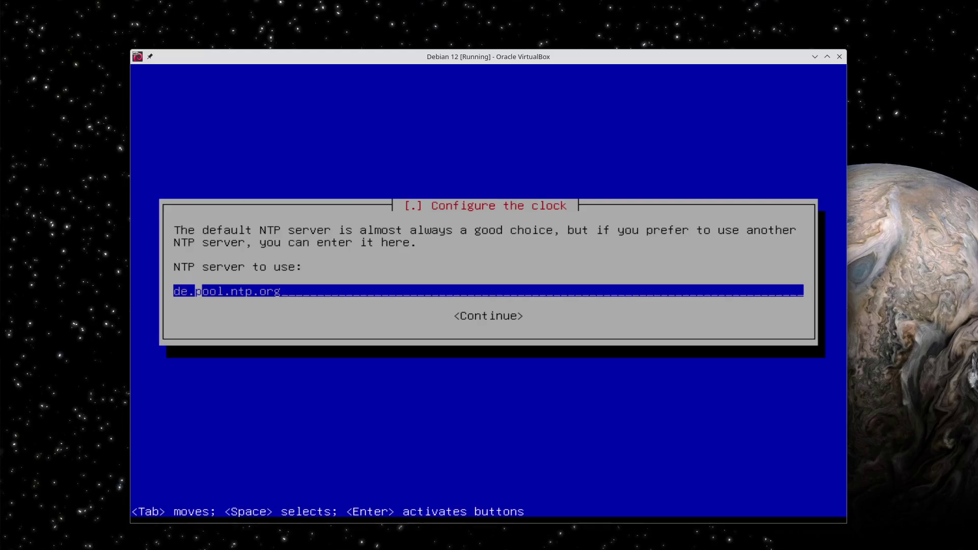
{"action": "key", "text": "Return"}
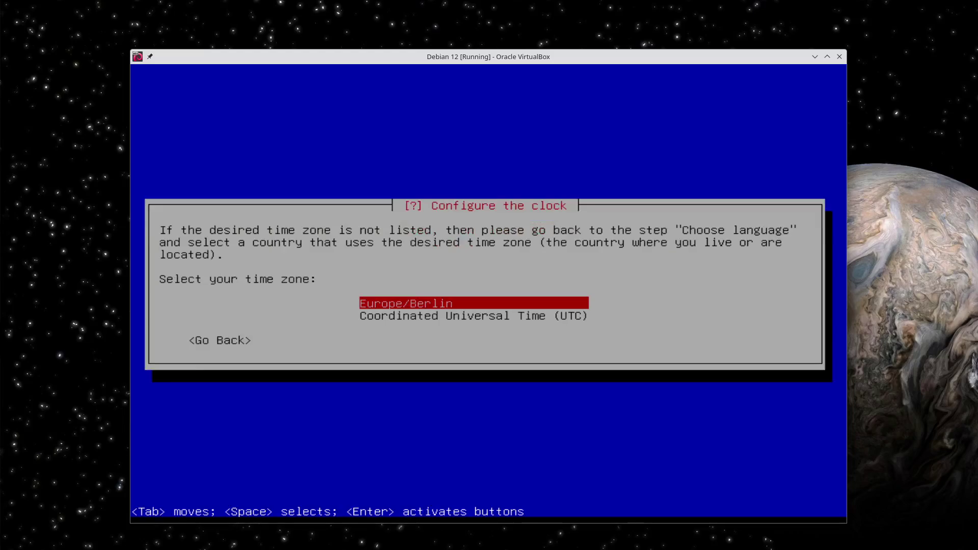
{"action": "key", "text": "Return"}
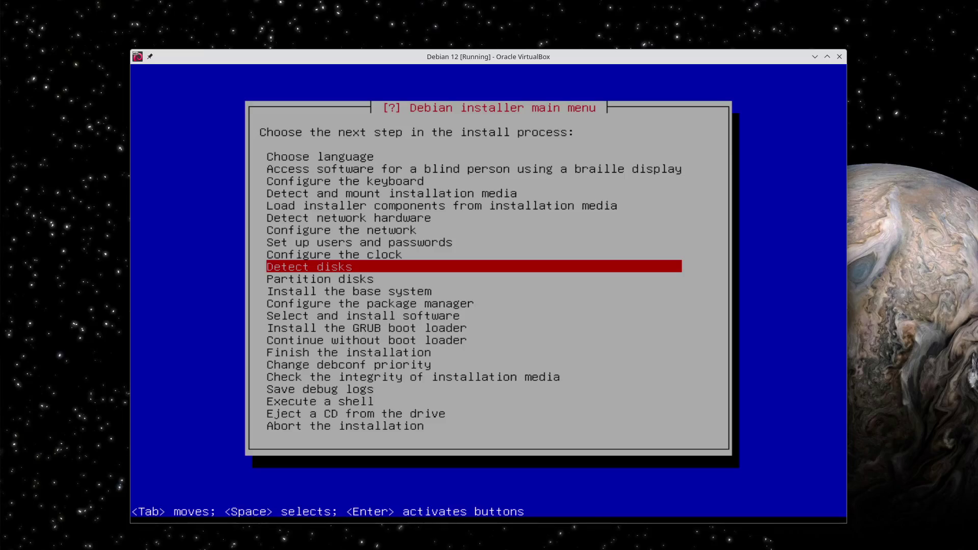
- Detect the disks and set up guided partitioning of the entire sda disk with all files in one partition
{"action": "key", "text": "Return"}
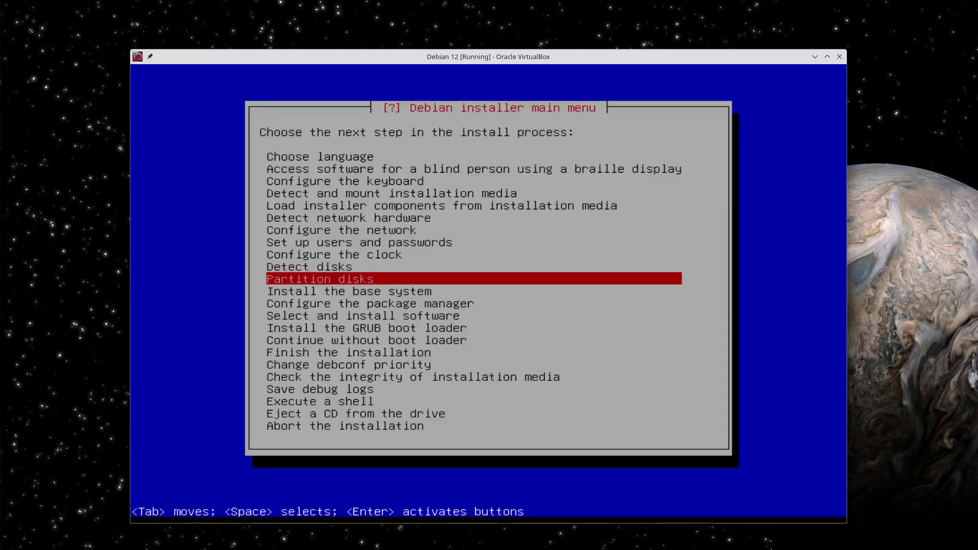
{"action": "key", "text": "Return"}
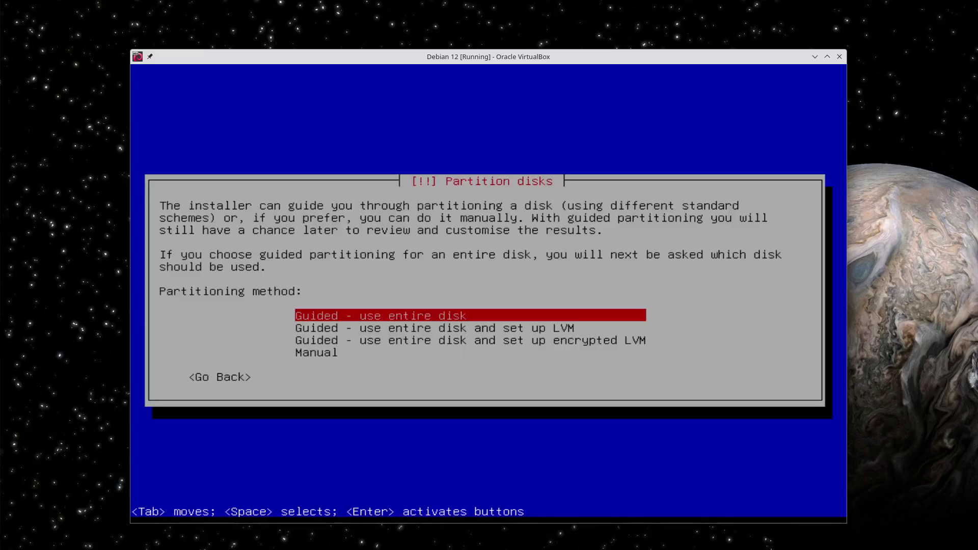
{"action": "key", "text": "Down"}
{"action": "key", "text": "Down"}
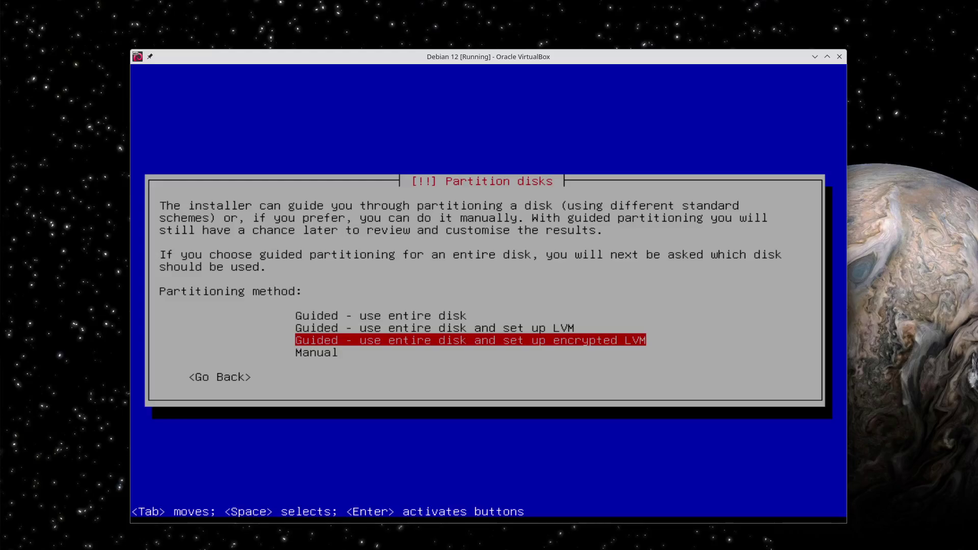
{"action": "key", "text": "Up"}
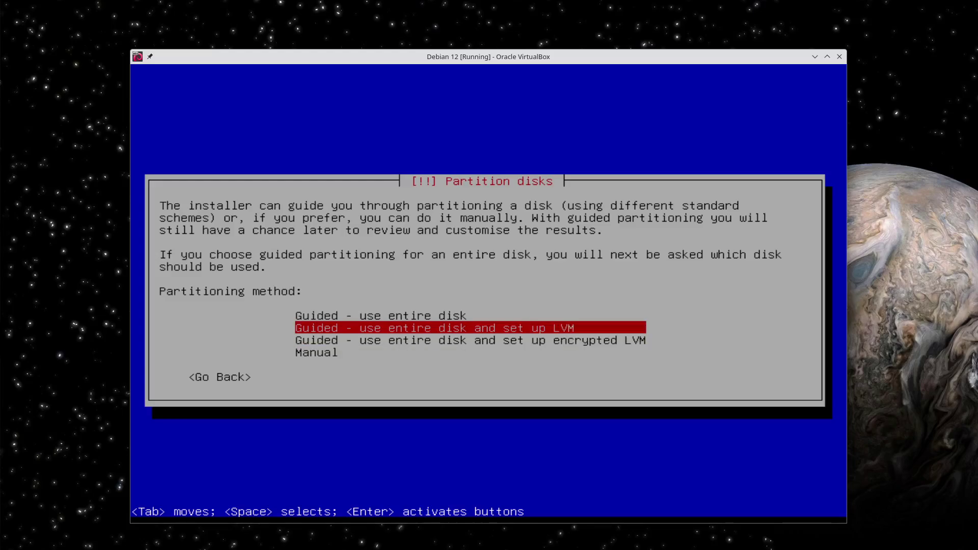
{"action": "key", "text": "Up"}
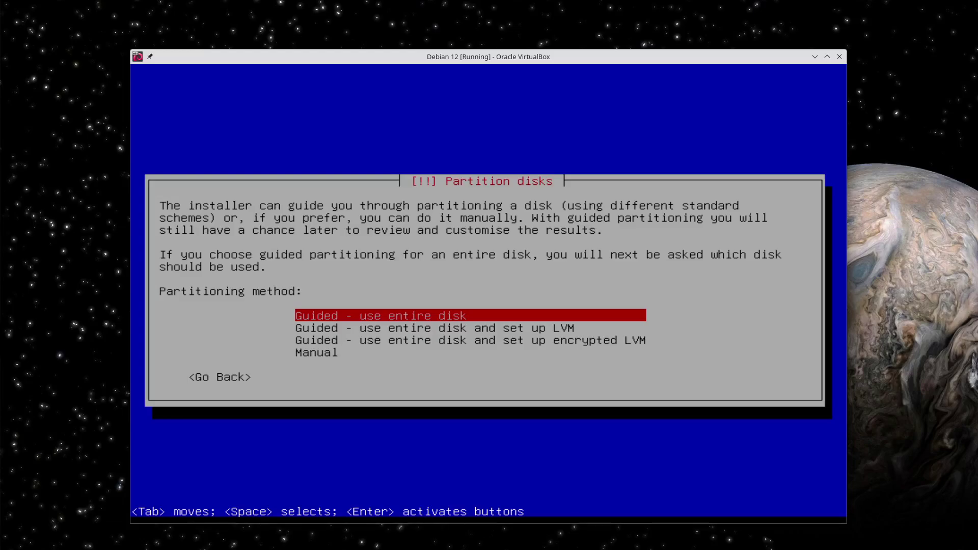
{"action": "key", "text": "Return"}
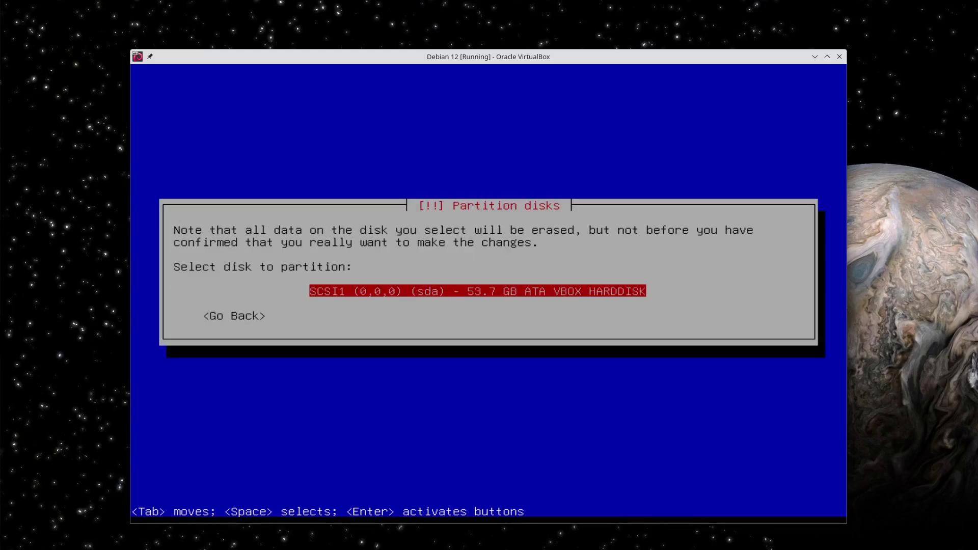
{"action": "key", "text": "Return"}
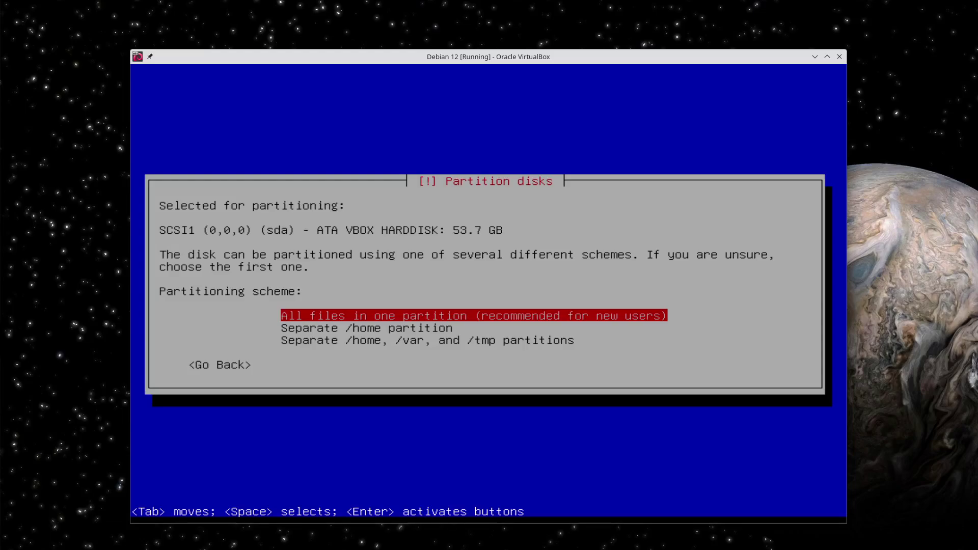
{"action": "key", "text": "Return"}
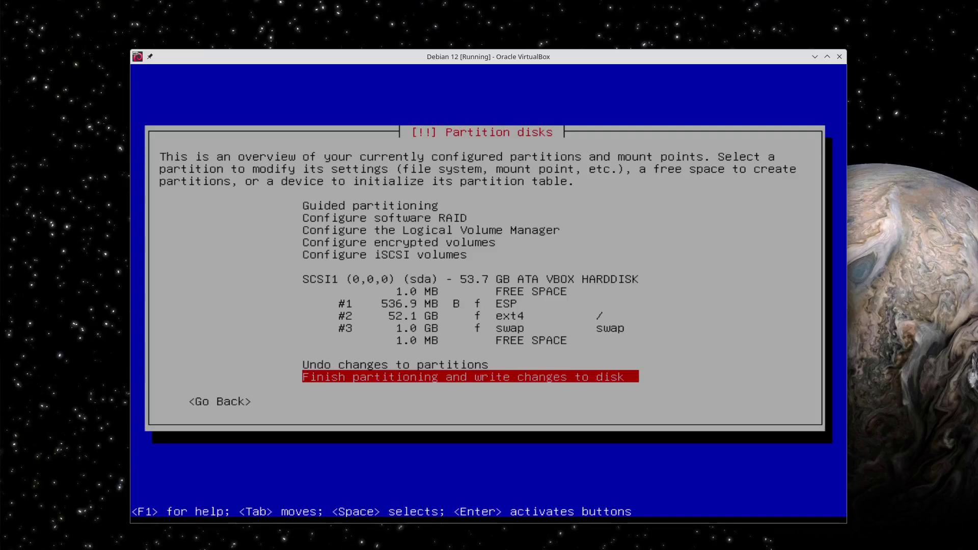
- Delete the ext4 root partition #2 from the sda disk
{"action": "key", "text": "Up"}
{"action": "key", "text": "Up"}
{"action": "key", "text": "Up"}
{"action": "key", "text": "Up"}
{"action": "key", "text": "Up"}
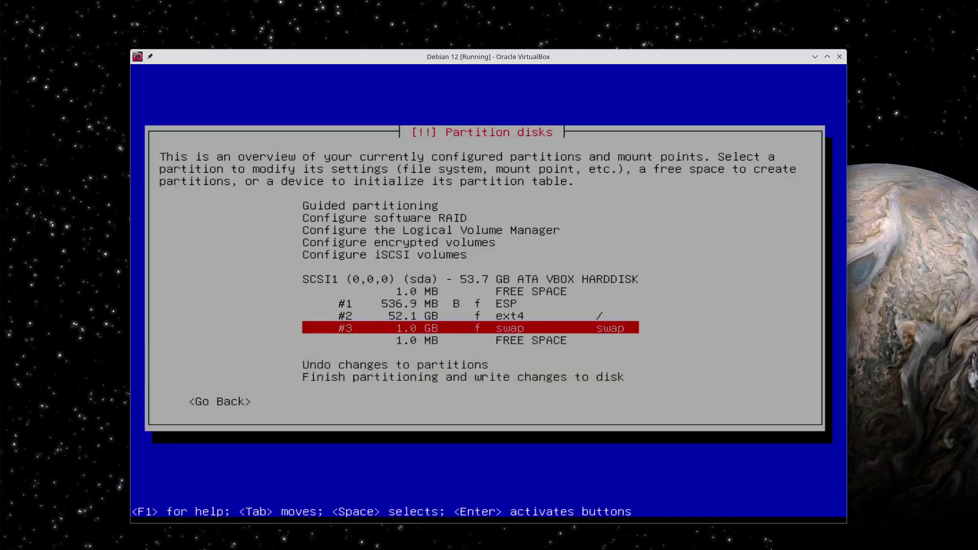
{"action": "key", "text": "Down"}
{"action": "key", "text": "Up"}
{"action": "key", "text": "Return"}
{"action": "key", "text": "Up"}
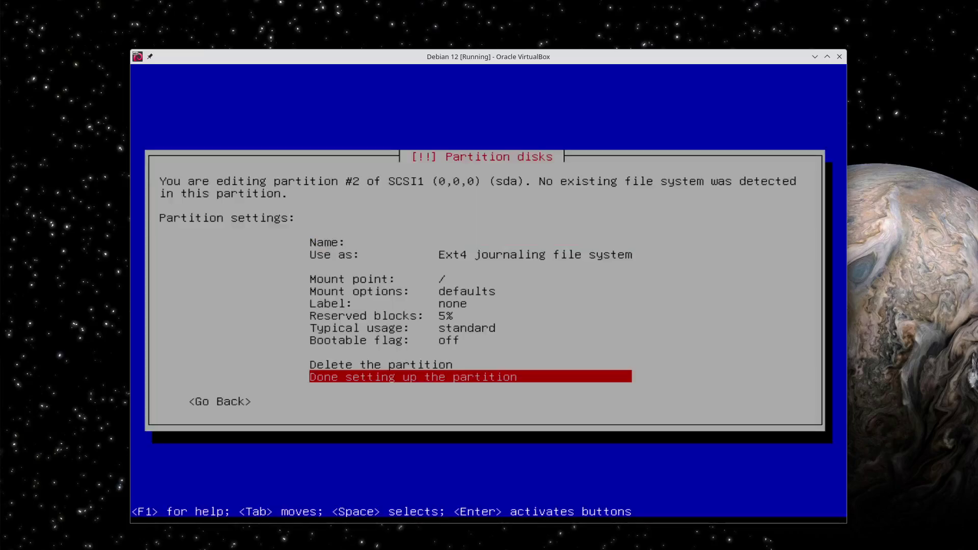
{"action": "key", "text": "Up"}
{"action": "key", "text": "Return"}
- Delete the swap partition #3 from the sda disk
{"action": "key", "text": "Down"}
{"action": "key", "text": "Down"}
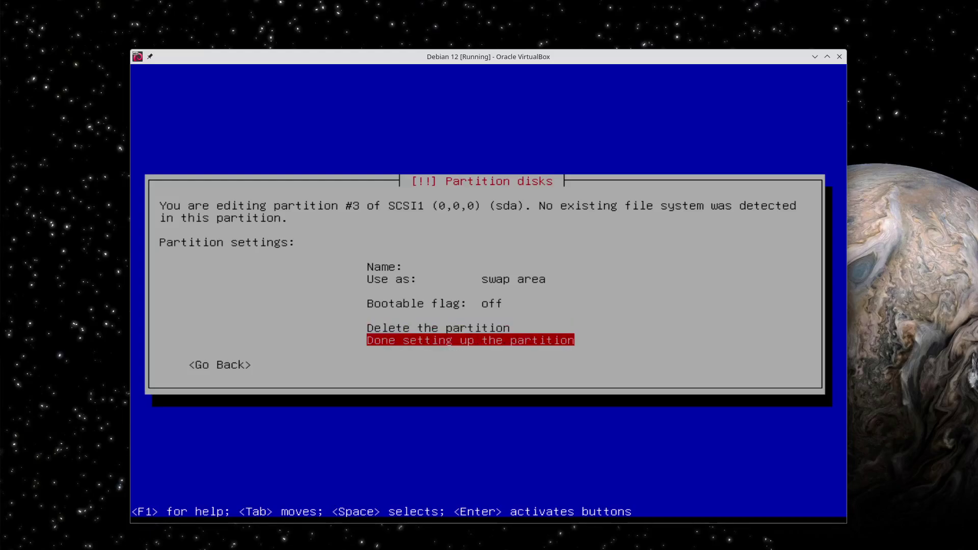
{"action": "key", "text": "Return"}
{"action": "key", "text": "Down"}
{"action": "key", "text": "Down"}
{"action": "key", "text": "Down"}
{"action": "key", "text": "Down"}
{"action": "key", "text": "Down"}
{"action": "key", "text": "Down"}
{"action": "key", "text": "Down"}
{"action": "key", "text": "Down"}
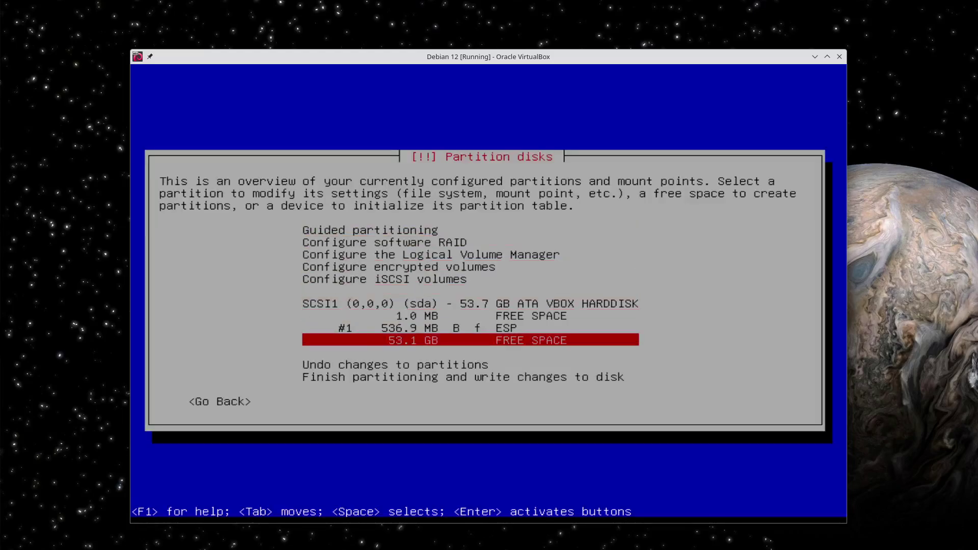
- Check the EFI System Partition's settings and create a 53.1 GB ext4 partition mounted at / in the remaining free space
{"action": "key", "text": "Up"}
{"action": "key", "text": "Return"}
{"action": "key", "text": "Down"}
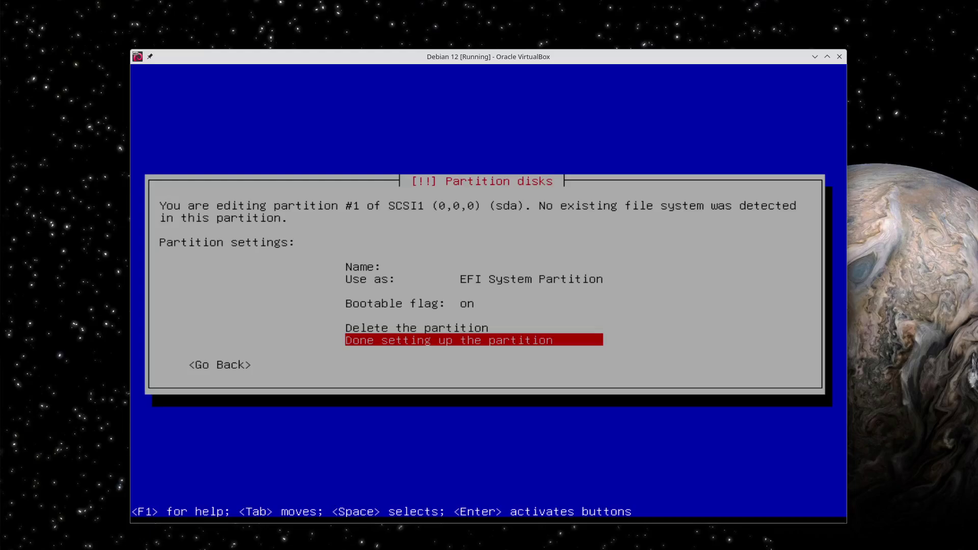
{"action": "key", "text": "Return"}
{"action": "key", "text": "Down"}
{"action": "key", "text": "Return"}
{"action": "key", "text": "Return"}
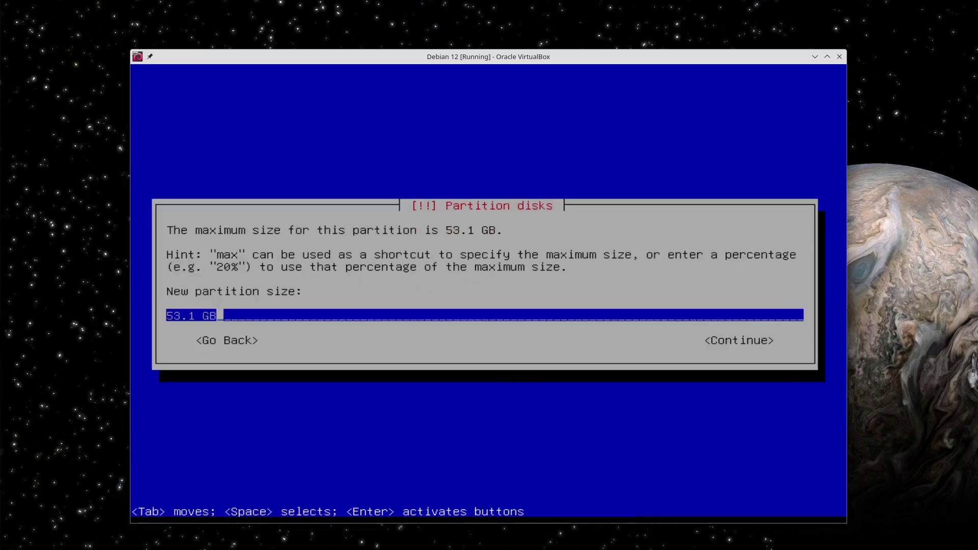
{"action": "key", "text": "Return"}
{"action": "key", "text": "End"}
{"action": "key", "text": "Return"}
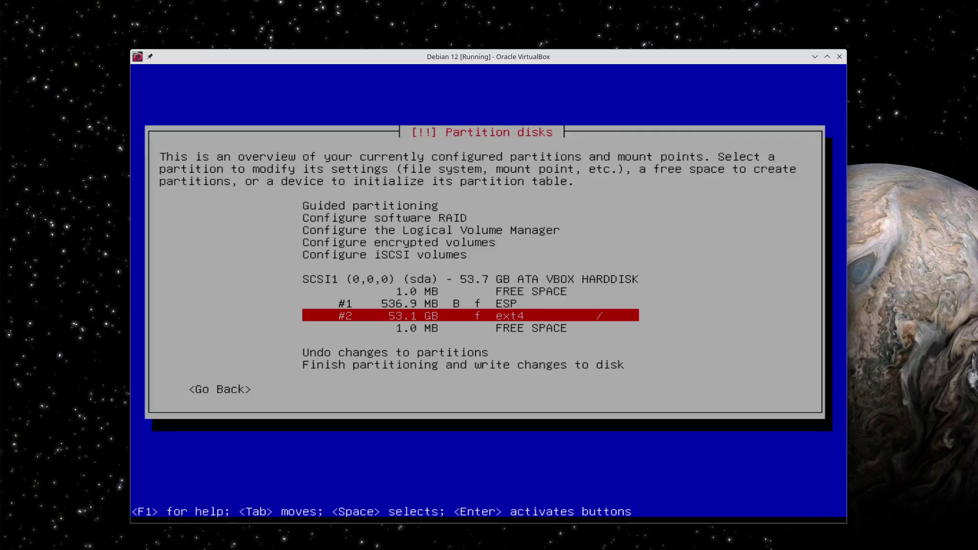
- Finish partitioning, continue without swap space and write the changes to the disk
{"action": "key", "text": "Down"}
{"action": "key", "text": "Down"}
{"action": "key", "text": "Down"}
{"action": "key", "text": "Down"}
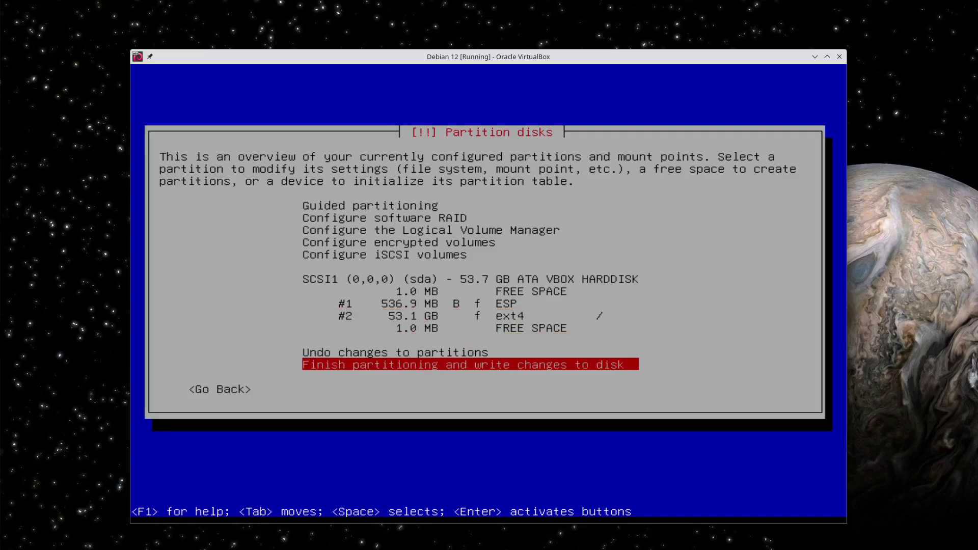
{"action": "key", "text": "Return"}
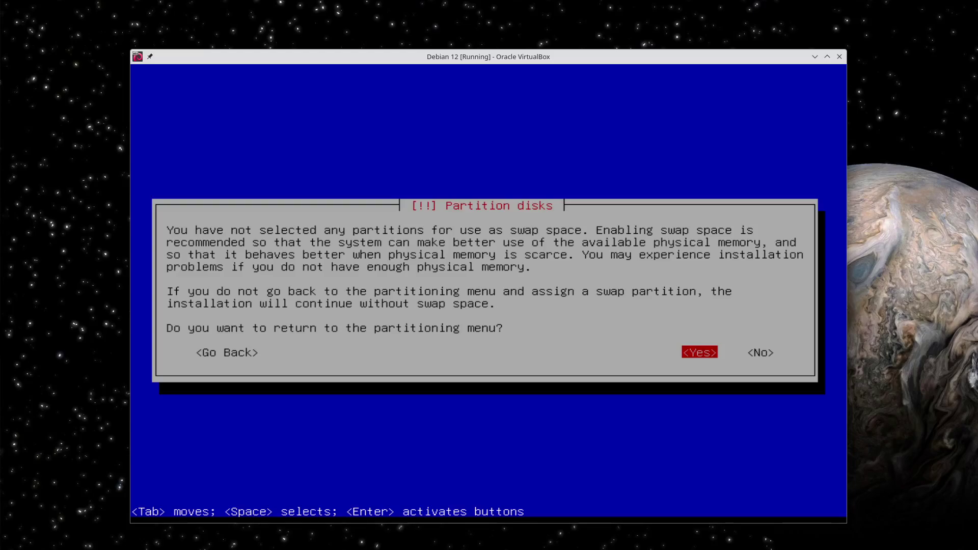
{"action": "key", "text": "Tab"}
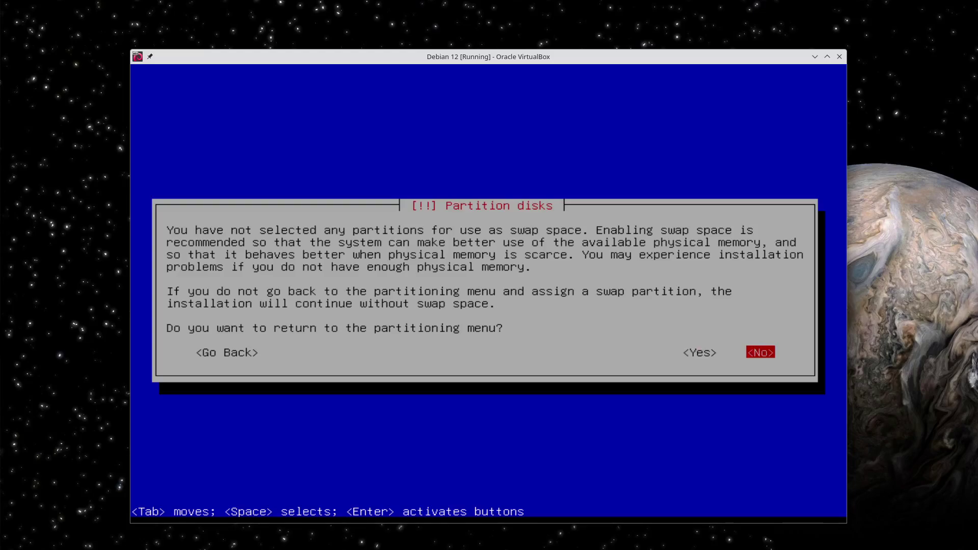
{"action": "key", "text": "Return"}
{"action": "key", "text": "Tab"}
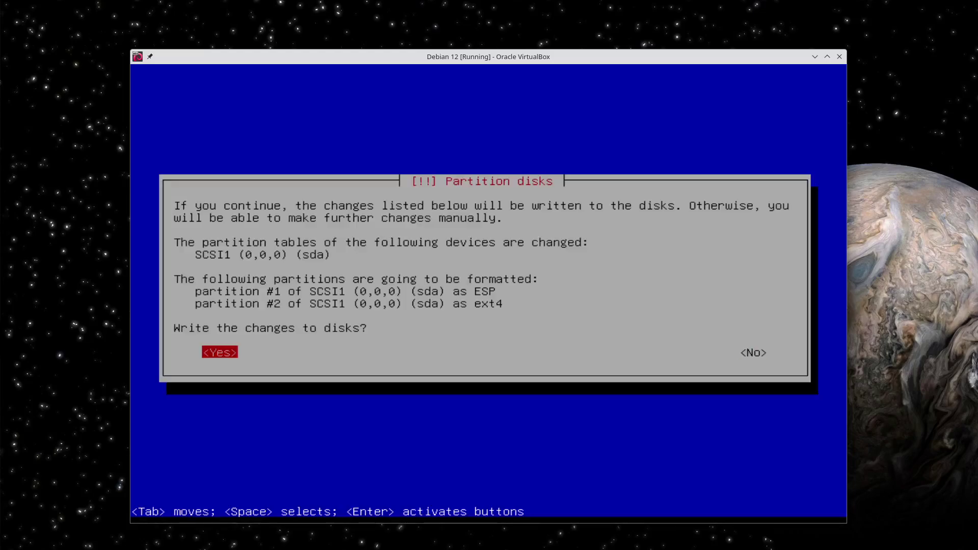
{"action": "key", "text": "Return"}
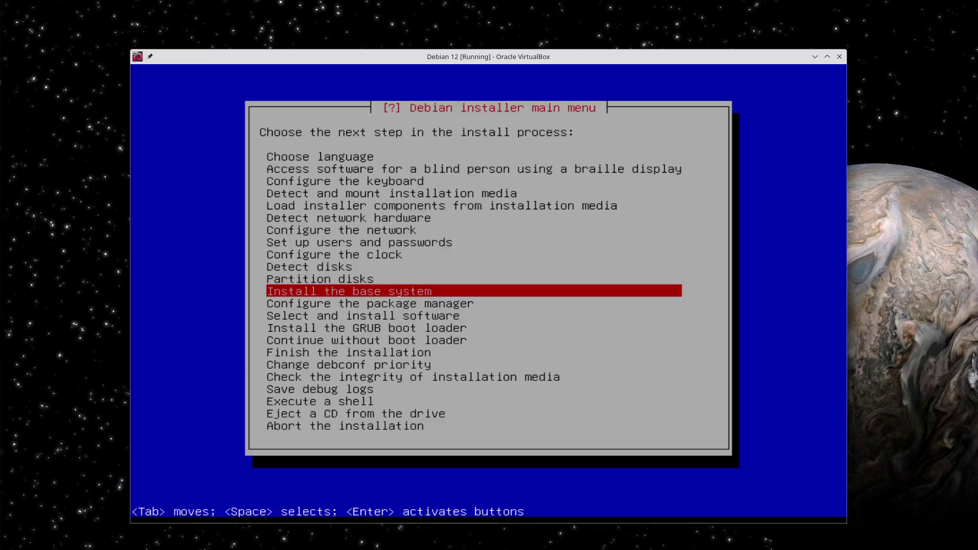
- Install the base system with the linux-image-amd64 kernel and a generic initrd that includes all available drivers
{"action": "key", "text": "Return"}
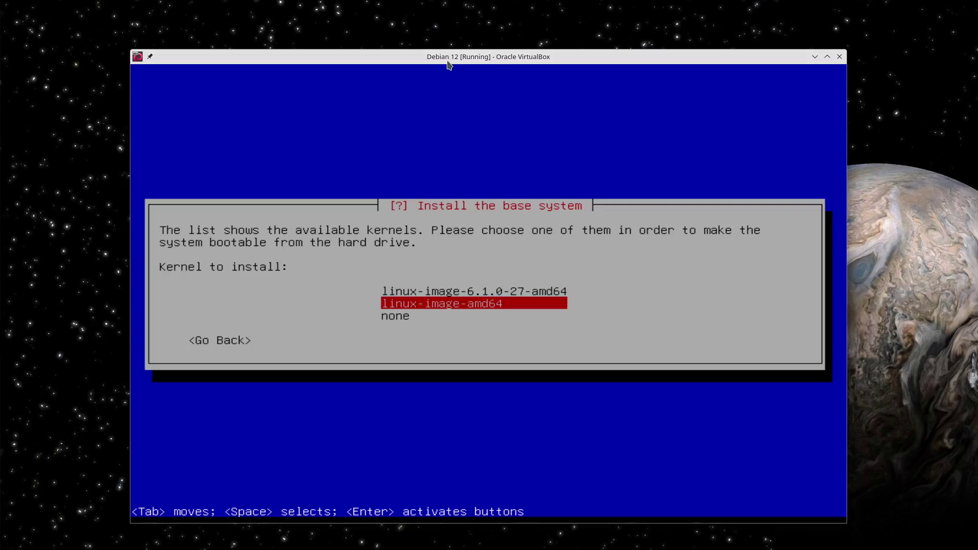
{"action": "key", "text": "Up"}
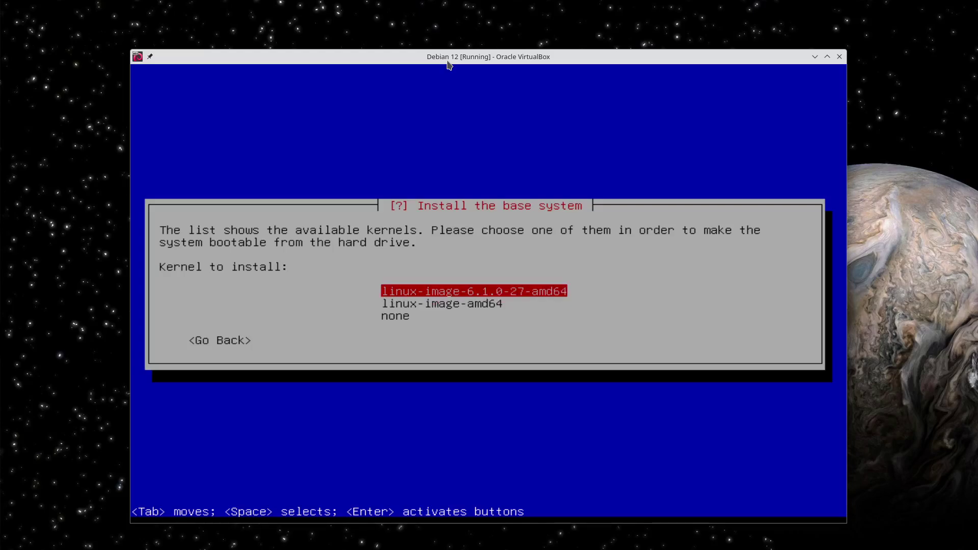
{"action": "key", "text": "Down"}
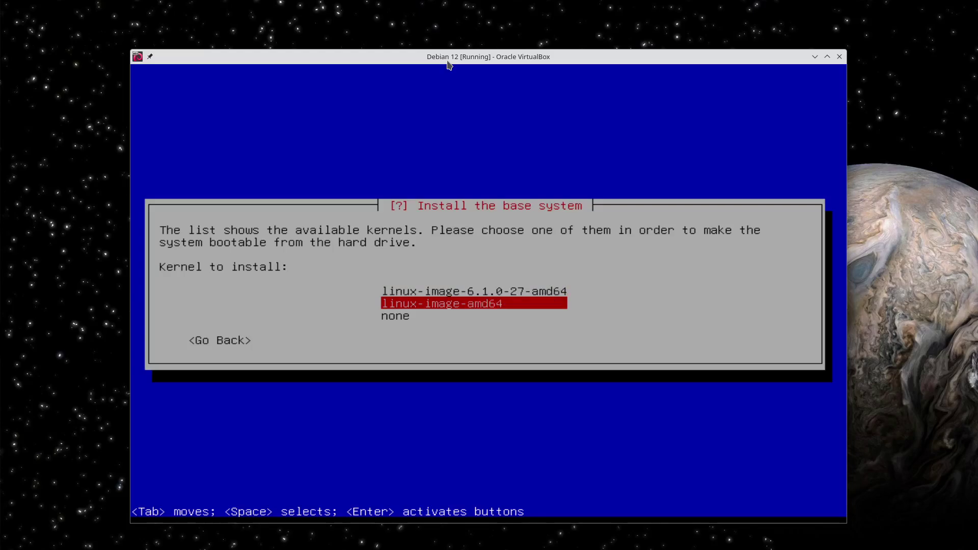
{"action": "key", "text": "Return"}
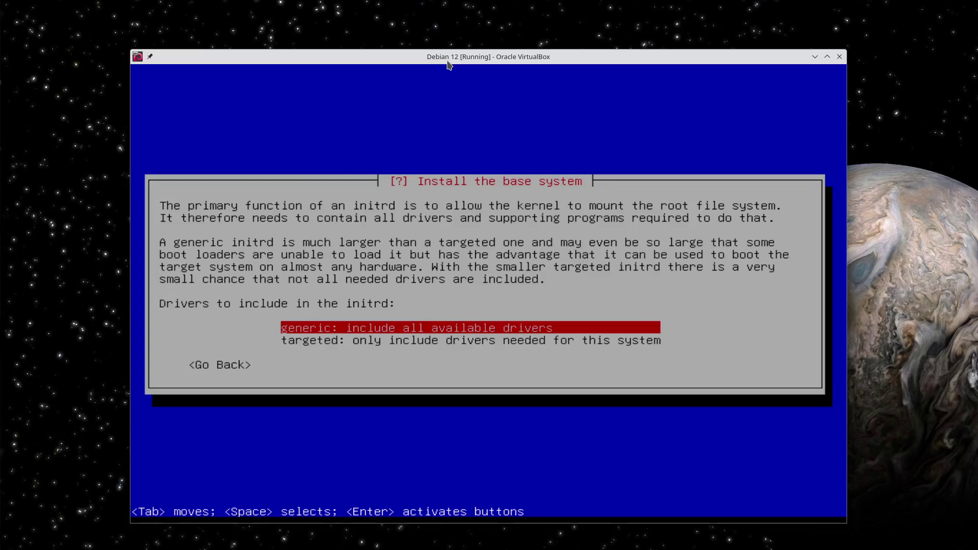
{"action": "key", "text": "Down"}
{"action": "key", "text": "Up"}
{"action": "key", "text": "Return"}
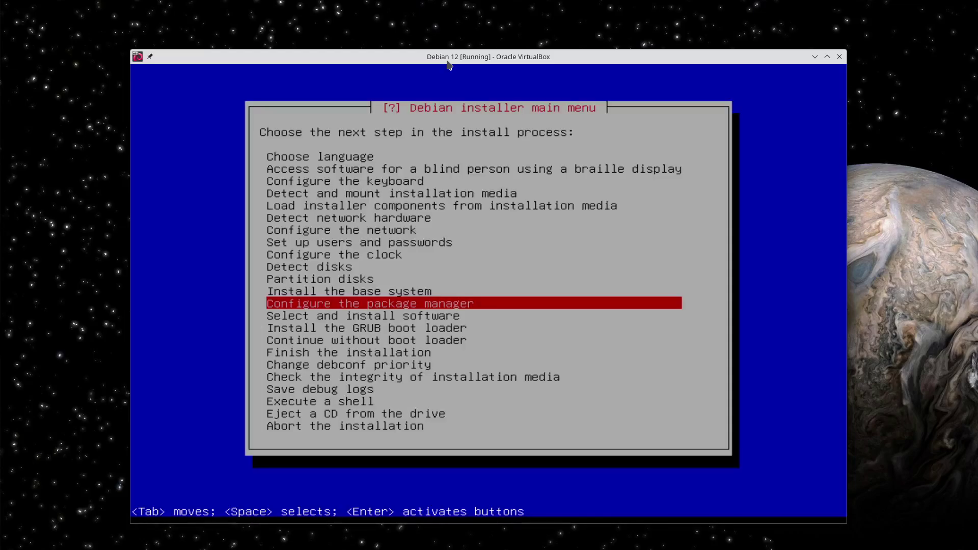
- Configure the package manager without extra installation media, using an http network mirror in Germany and no proxy
{"action": "key", "text": "Return"}
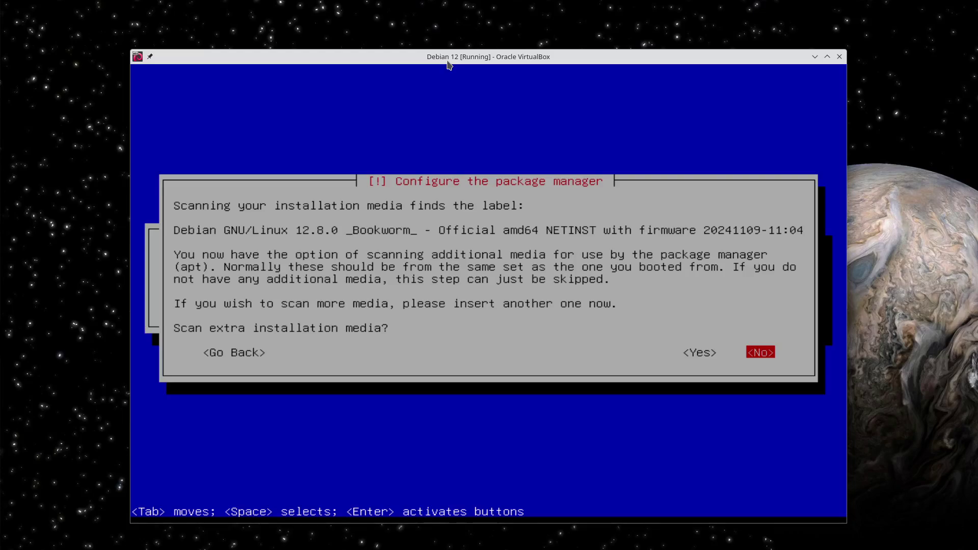
{"action": "key", "text": "Return"}
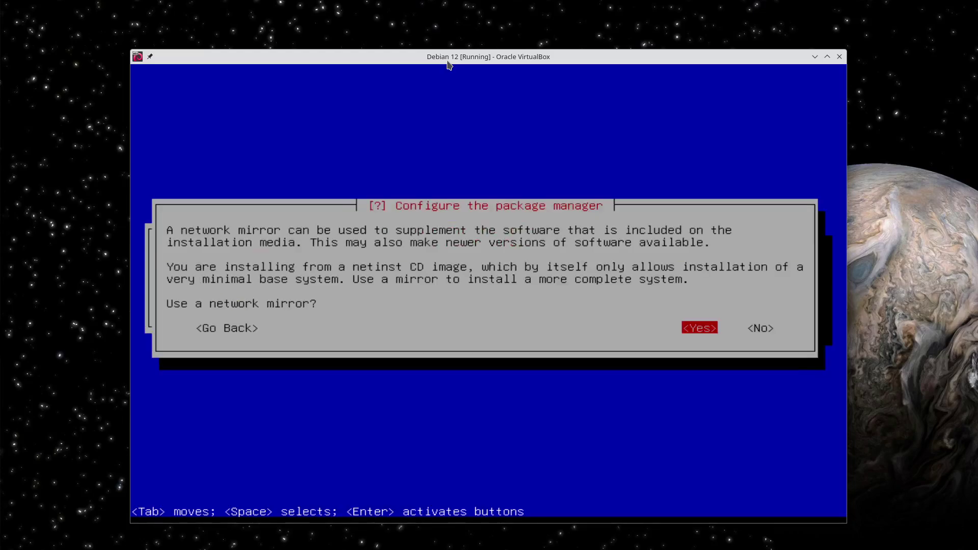
{"action": "key", "text": "Return"}
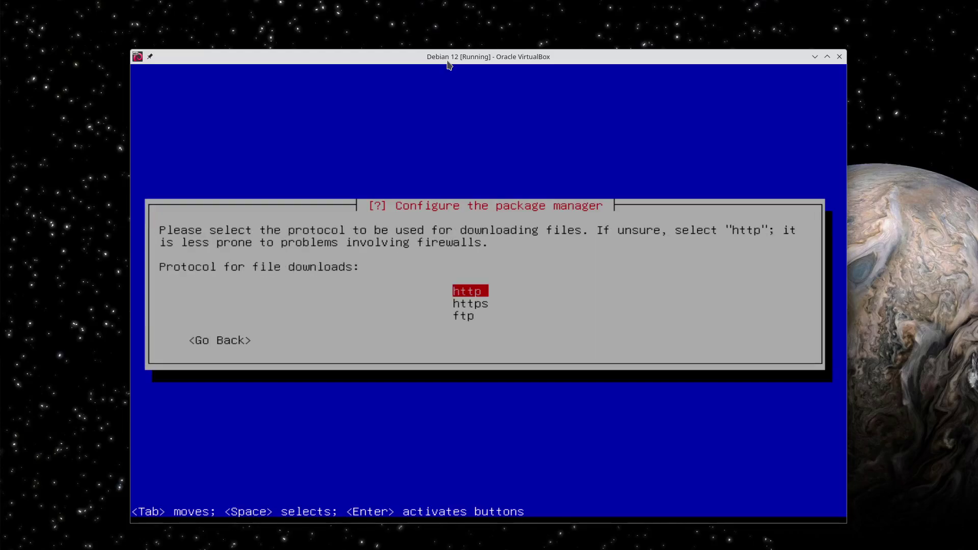
{"action": "key", "text": "Return"}
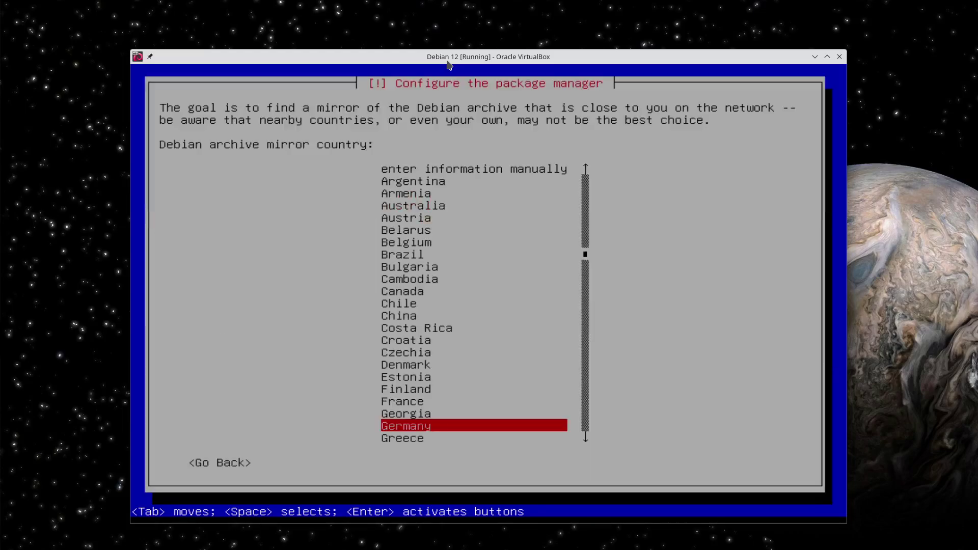
{"action": "key", "text": "Return"}
{"action": "key", "text": "Return"}
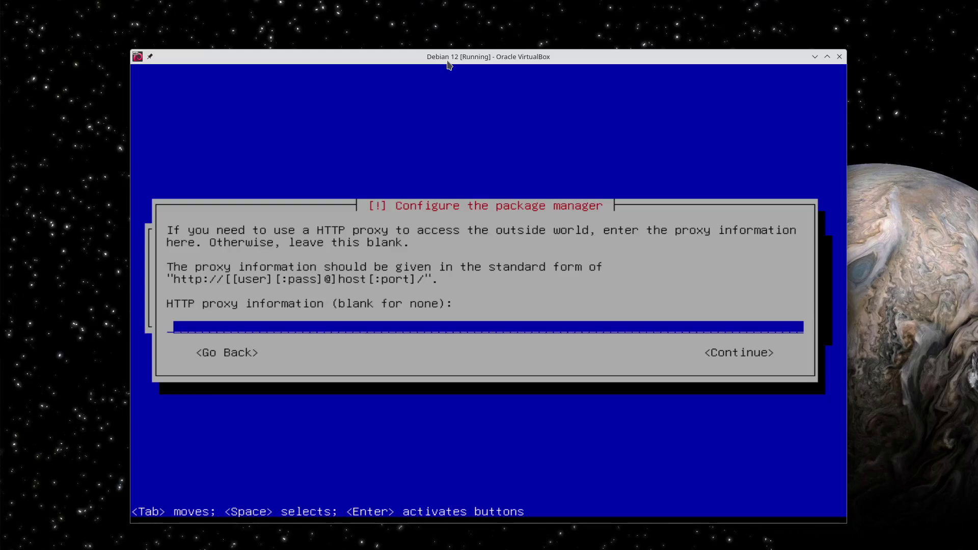
{"action": "key", "text": "Return"}
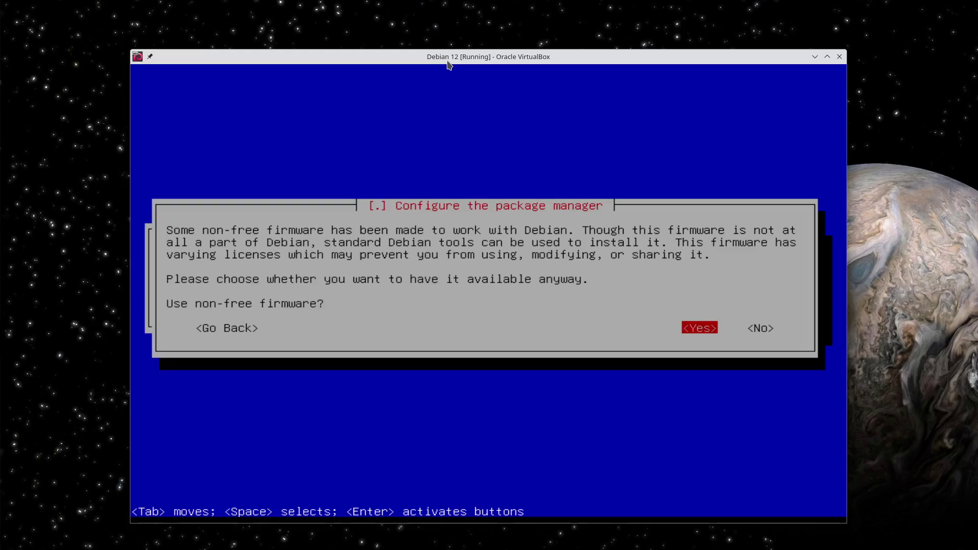
- Allow non-free firmware and non-free software, and enable the source repositories in APT
{"action": "key", "text": "Tab"}
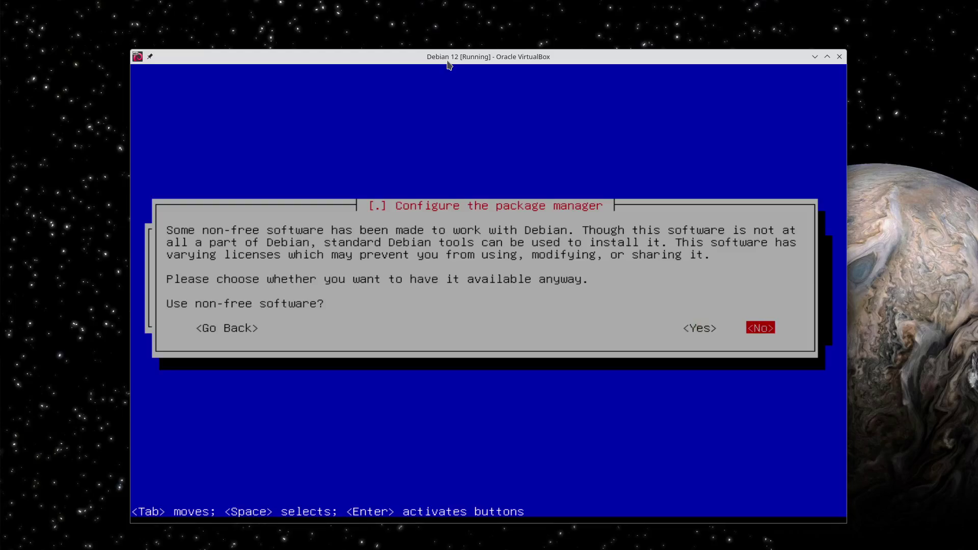
{"action": "key", "text": "shift+Tab"}
{"action": "key", "text": "Return"}
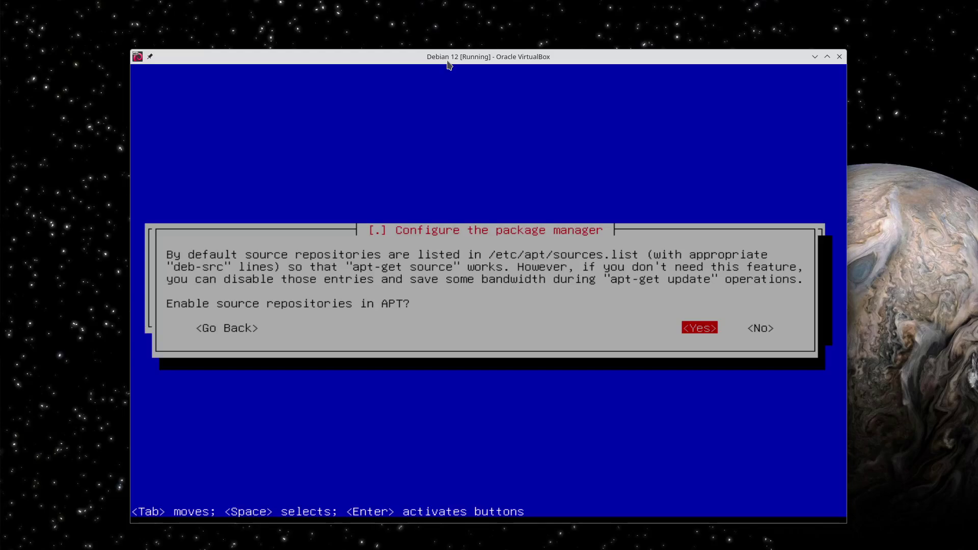
{"action": "key", "text": "Return"}
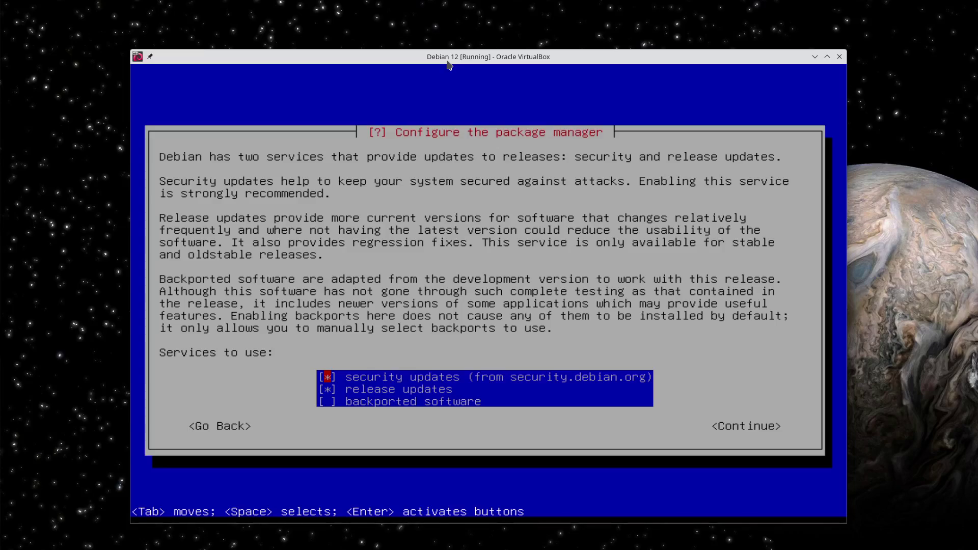
- Add backported software to the security and release update services and accept the selection
{"action": "key", "text": "Down"}
{"action": "key", "text": "Down"}
{"action": "key", "text": "space"}
{"action": "key", "text": "Tab"}
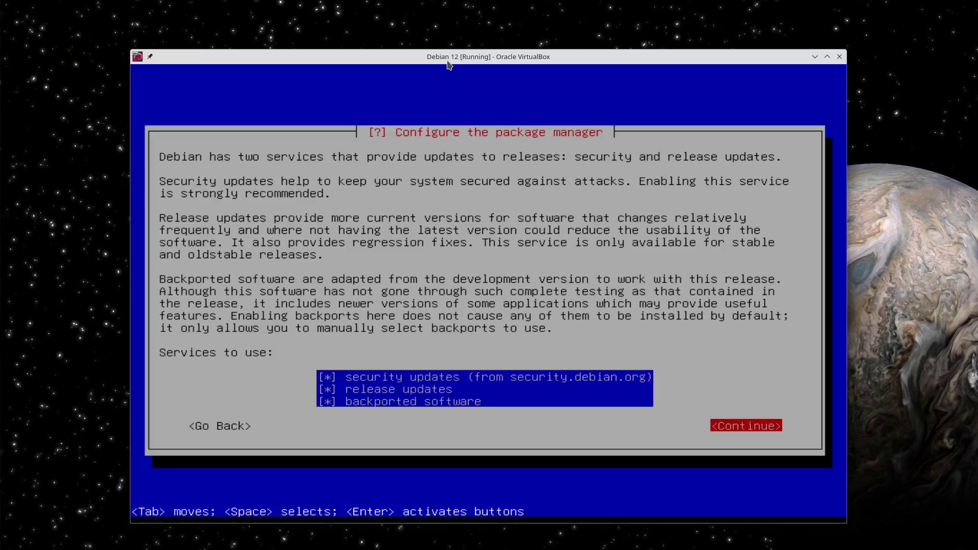
{"action": "key", "text": "Return"}
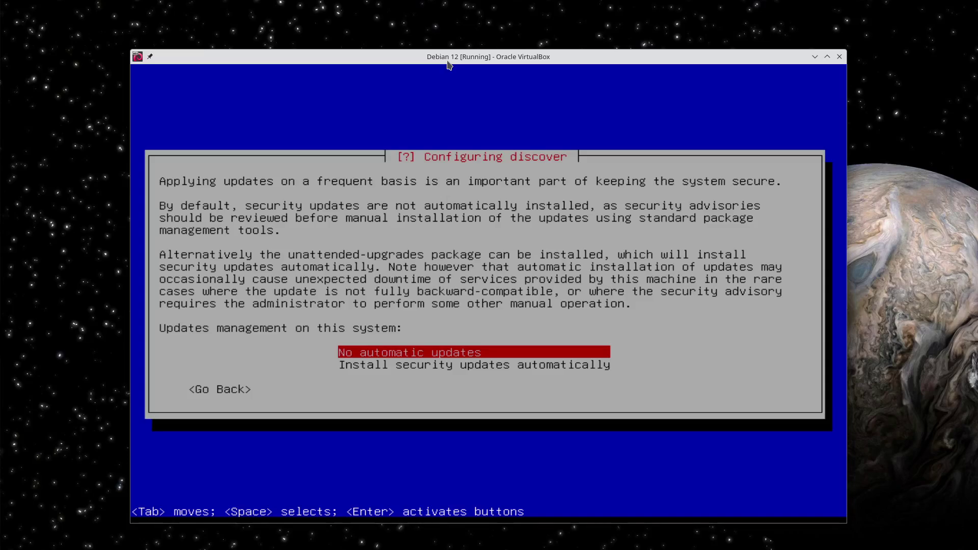
- Choose no automatic updates and agree to participate in the package usage survey
{"action": "key", "text": "Down"}
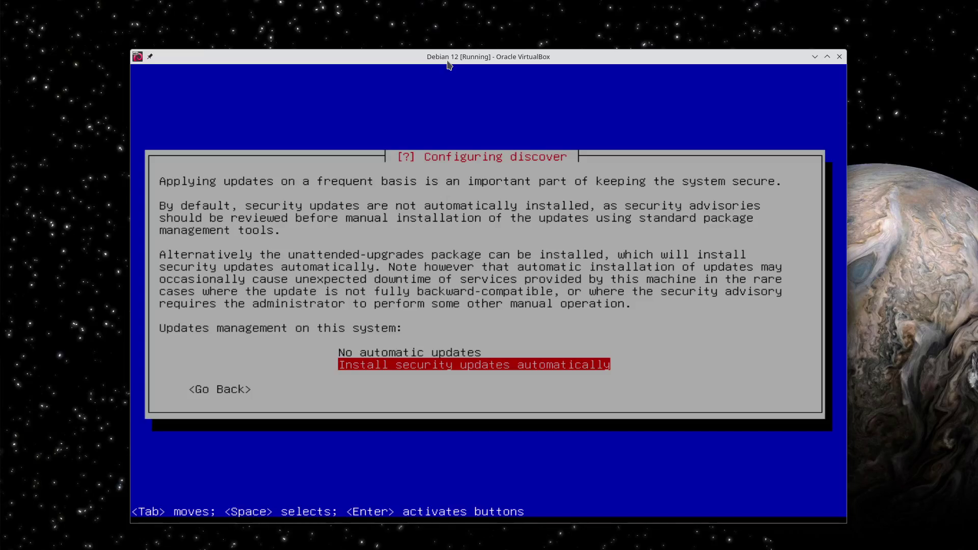
{"action": "key", "text": "Up"}
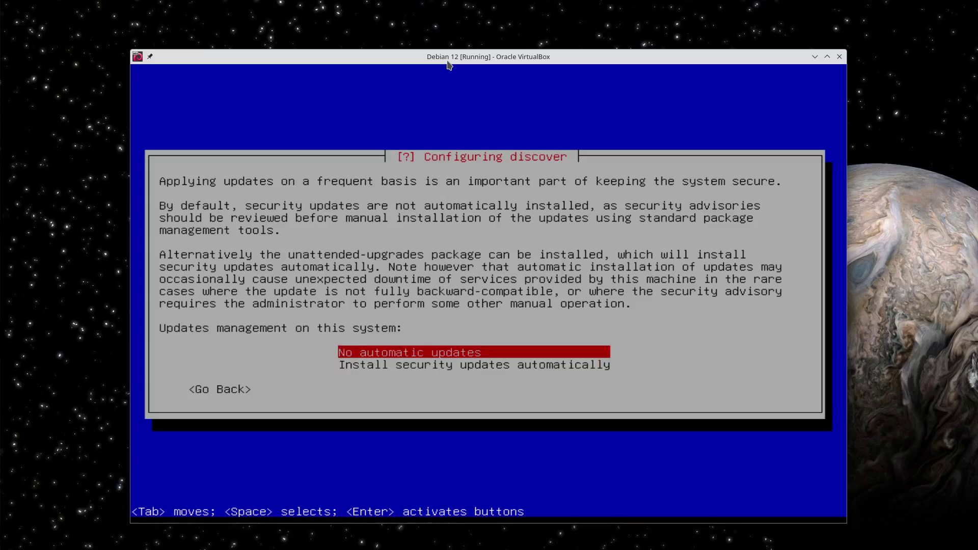
{"action": "key", "text": "Return"}
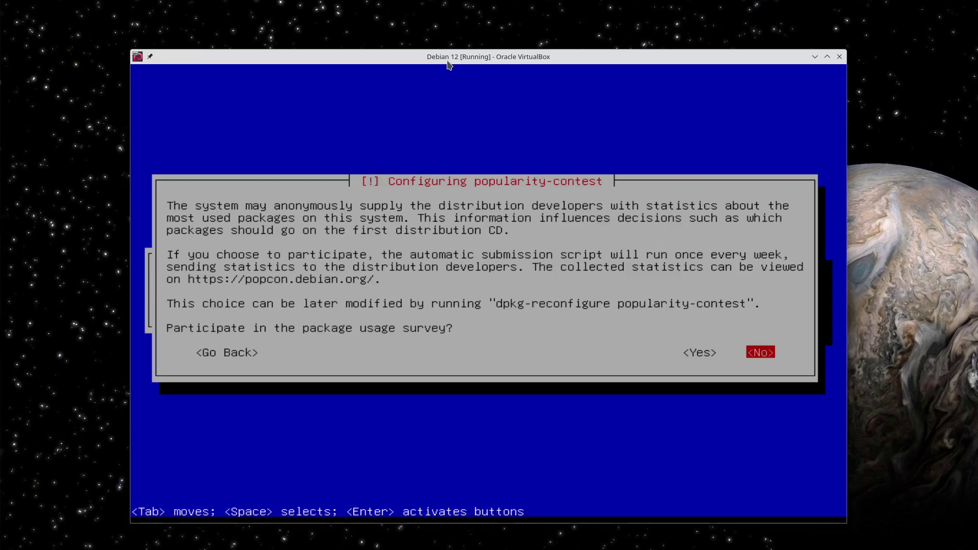
{"action": "key", "text": "Left"}
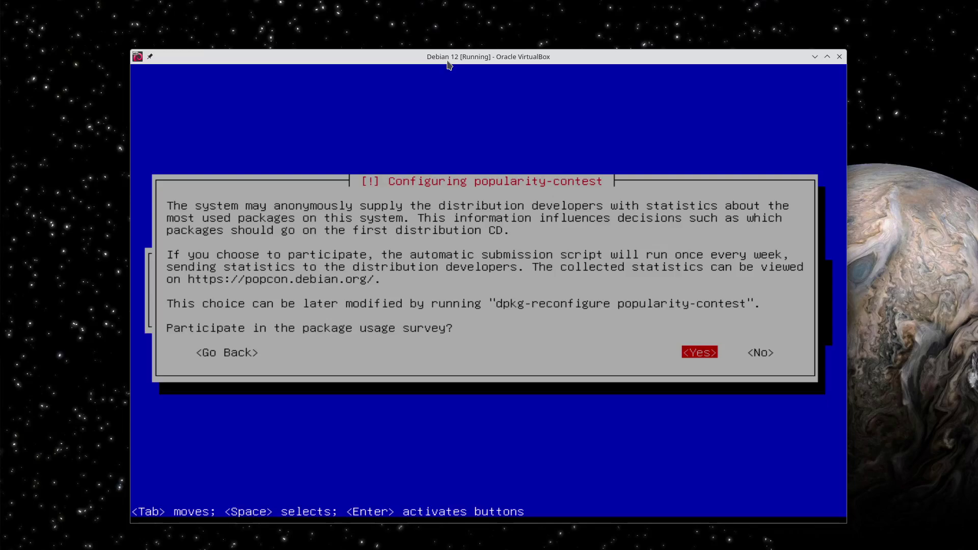
{"action": "key", "text": "Return"}
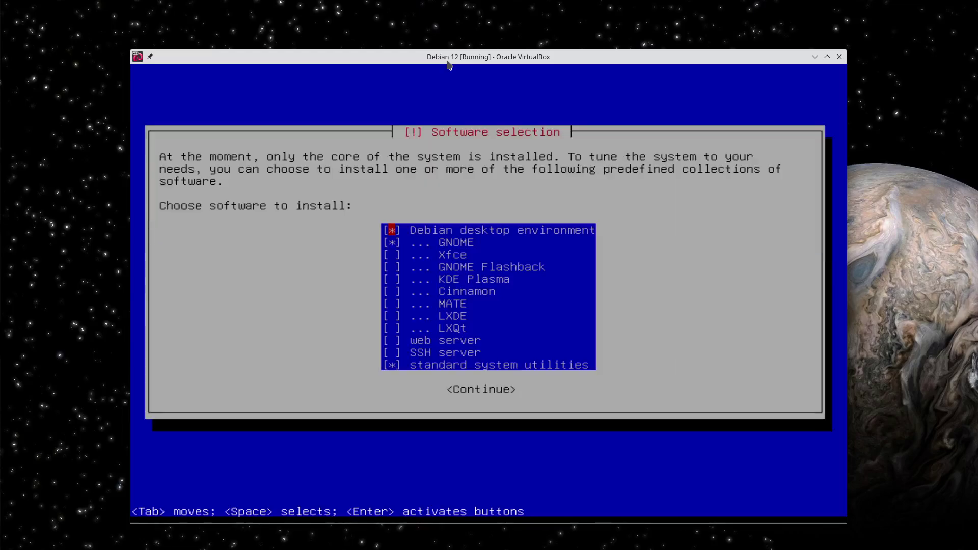
- Replace GNOME with KDE Plasma as the desktop and add the SSH server to the software selection
{"action": "key", "text": "space"}
{"action": "key", "text": "Down"}
{"action": "key", "text": "Down"}
{"action": "key", "text": "Down"}
{"action": "key", "text": "Down"}
{"action": "key", "text": "Down"}
{"action": "key", "text": "Down"}
{"action": "key", "text": "Down"}
{"action": "key", "text": "Down"}
{"action": "key", "text": "Down"}
{"action": "key", "text": "Down"}
{"action": "key", "text": "Down"}
{"action": "key", "text": "Up"}
{"action": "key", "text": "Tab"}
{"action": "key", "text": "Tab"}
{"action": "key", "text": "Up"}
{"action": "key", "text": "Up"}
{"action": "key", "text": "Up"}
{"action": "key", "text": "Up"}
{"action": "key", "text": "Up"}
{"action": "key", "text": "Up"}
{"action": "key", "text": "Up"}
{"action": "key", "text": "Up"}
{"action": "key", "text": "Up"}
{"action": "key", "text": "Up"}
{"action": "key", "text": "space"}
{"action": "key", "text": "Down"}
{"action": "key", "text": "Down"}
{"action": "key", "text": "Down"}
{"action": "key", "text": "Down"}
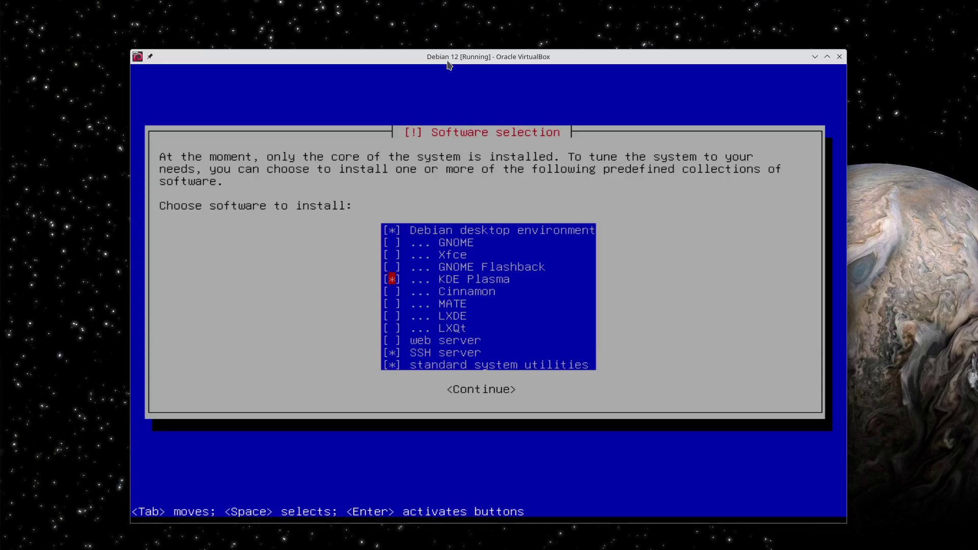
- Deselect the Debian desktop environment and KDE Plasma, keeping only the SSH server and standard system utilities selected
{"action": "key", "text": "Down"}
{"action": "key", "text": "Down"}
{"action": "key", "text": "Up"}
{"action": "key", "text": "space"}
{"action": "key", "text": "Down"}
{"action": "key", "text": "Down"}
{"action": "key", "text": "Down"}
{"action": "key", "text": "Up"}
{"action": "key", "text": "Up"}
{"action": "key", "text": "Up"}
{"action": "key", "text": "space"}
{"action": "key", "text": "Down"}
{"action": "key", "text": "space"}
{"action": "key", "text": "Down"}
{"action": "key", "text": "space"}
{"action": "key", "text": "Down"}
{"action": "key", "text": "space"}
{"action": "key", "text": "Up"}
{"action": "key", "text": "Up"}
{"action": "key", "text": "space"}
{"action": "key", "text": "Down"}
{"action": "key", "text": "space"}
{"action": "key", "text": "Down"}
{"action": "key", "text": "space"}
{"action": "key", "text": "Up"}
{"action": "key", "text": "Home"}
{"action": "key", "text": "End"}
{"action": "key", "text": "Tab"}
{"action": "key", "text": "Tab"}
{"action": "key", "text": "Up"}
{"action": "key", "text": "Tab"}
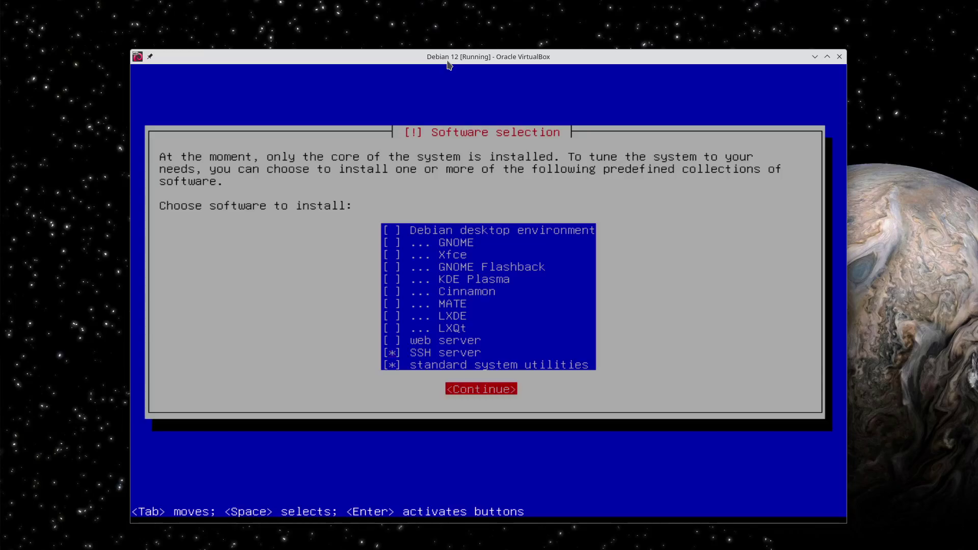
- Accept the software selection and install GRUB without forcing the EFI removable media path, updating NVRAM variables to boot into Debian automatically
{"action": "key", "text": "Return"}
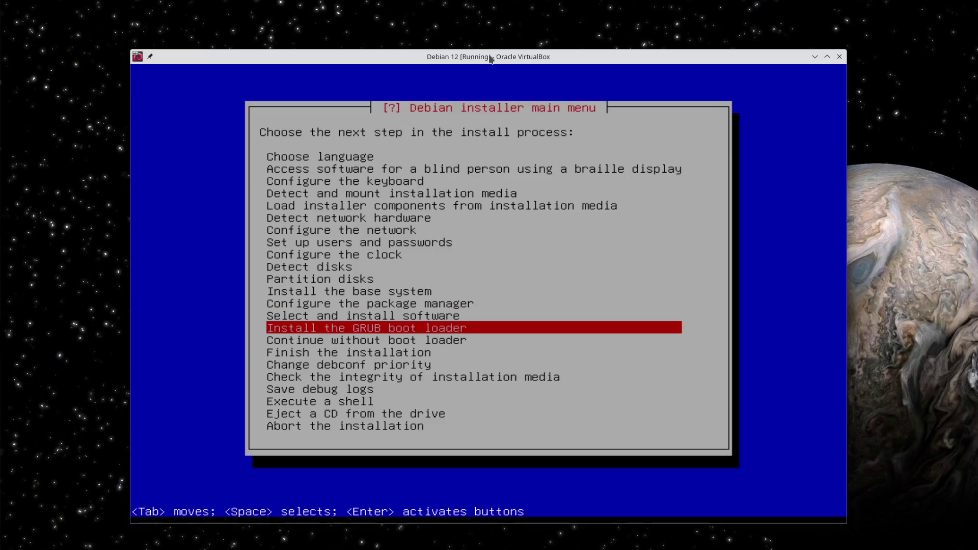
{"action": "key", "text": "Return"}
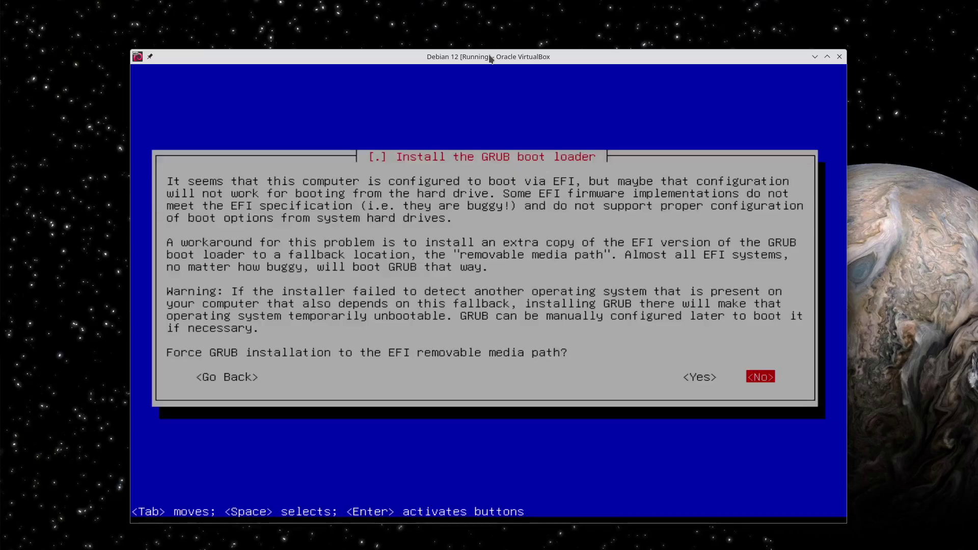
{"action": "key", "text": "Return"}
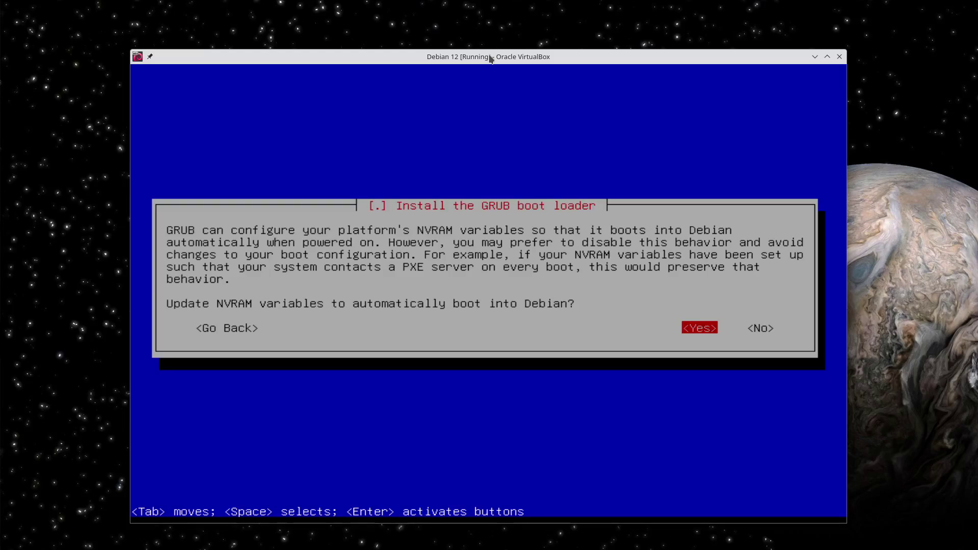
{"action": "key", "text": "Return"}
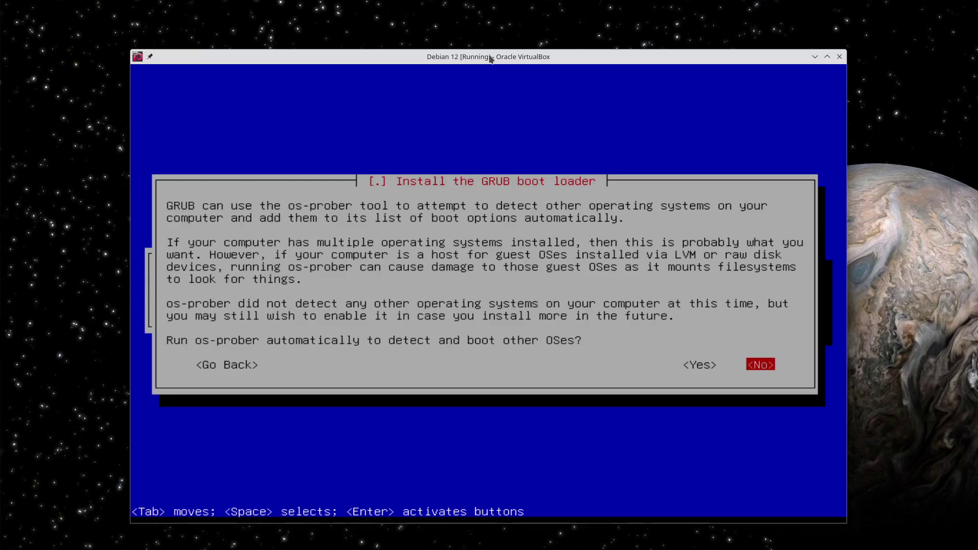
- Decline running os-prober automatically to detect and boot other operating systems
{"action": "key", "text": "Left"}
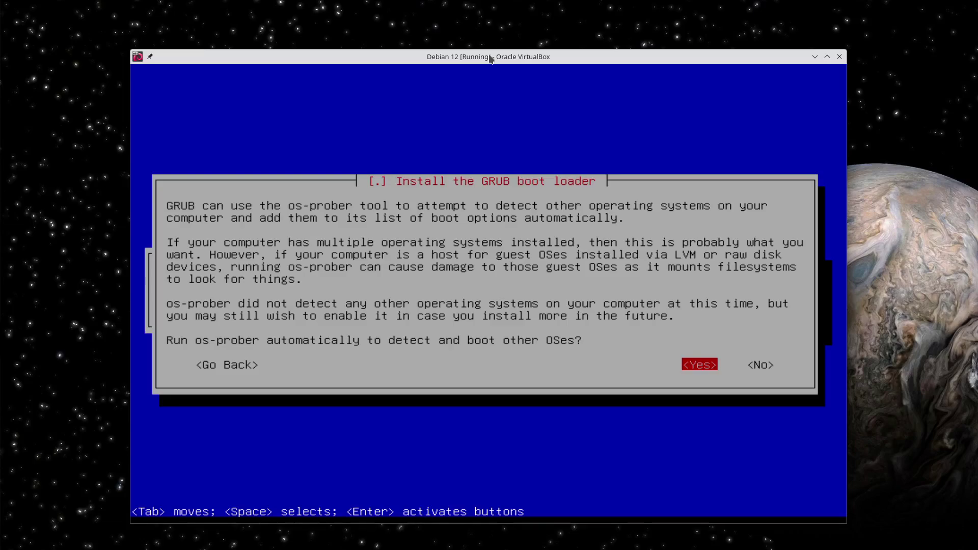
{"action": "key", "text": "Tab"}
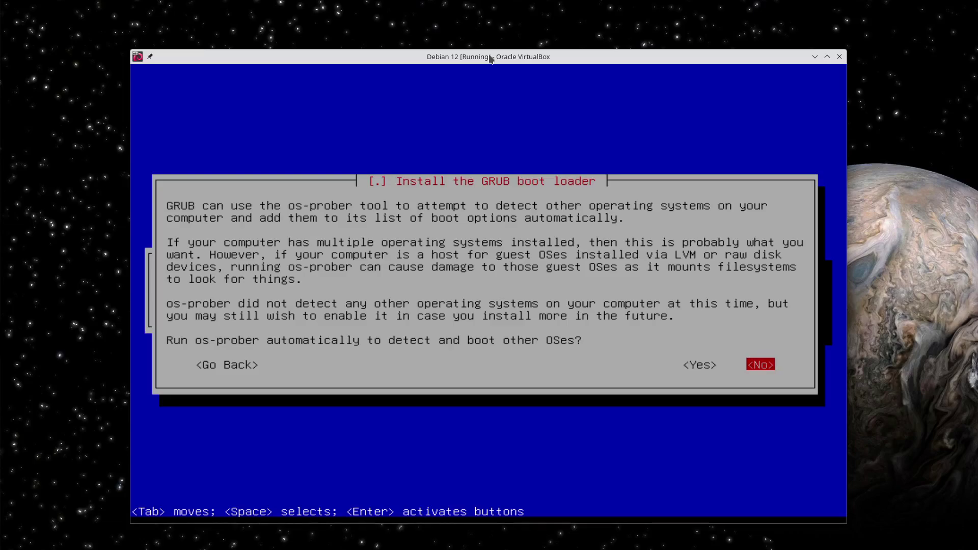
{"action": "key", "text": "Return"}
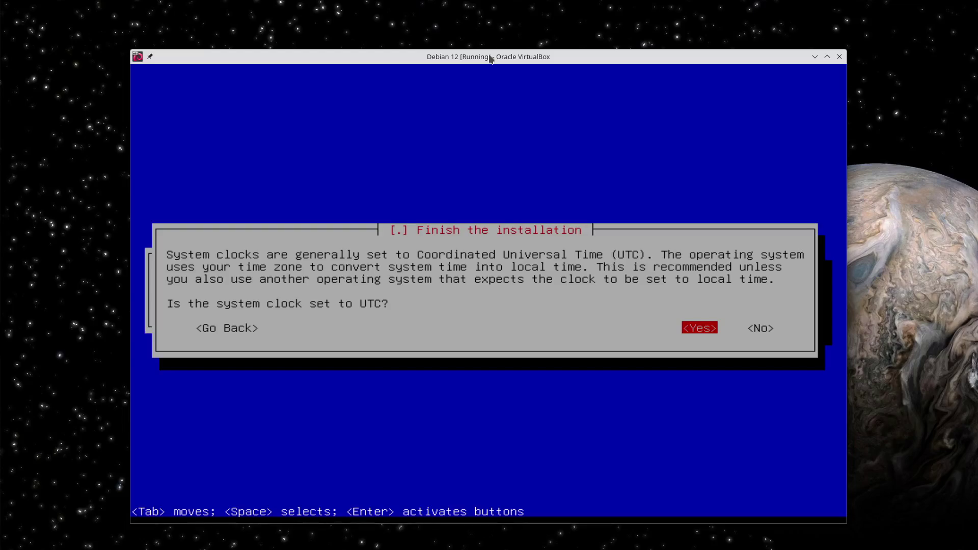
- Finish the installation with the system clock set to UTC and reboot into the installed system
{"action": "key", "text": "Tab"}
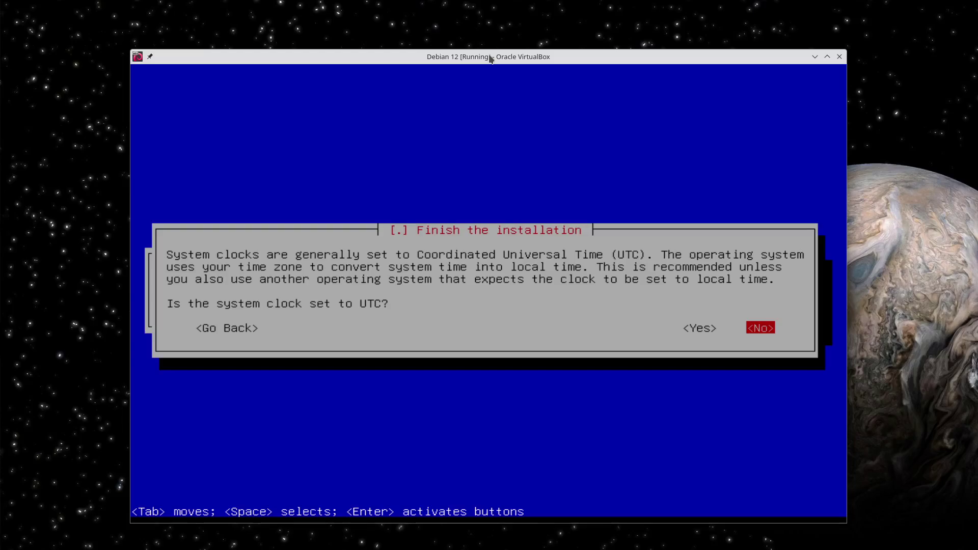
{"action": "key", "text": "Left"}
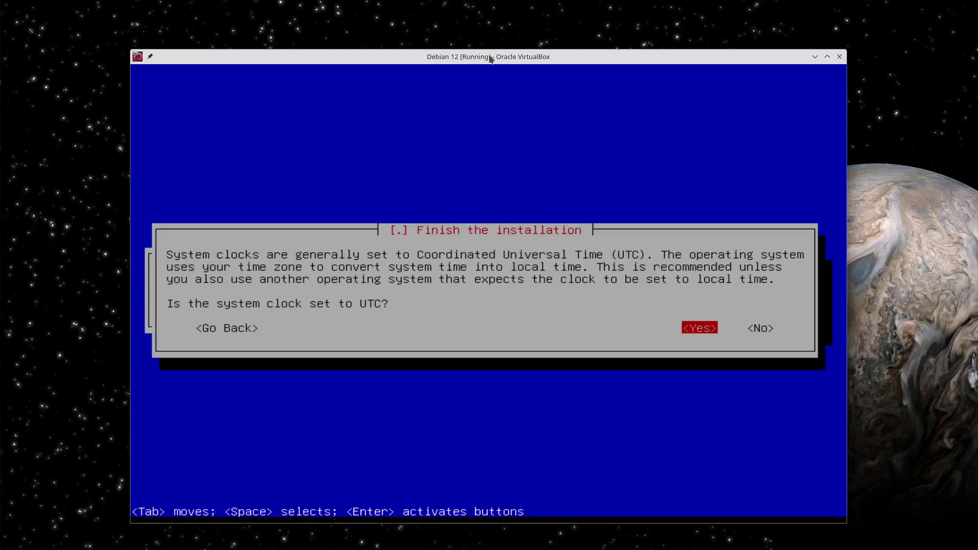
{"action": "key", "text": "Return"}
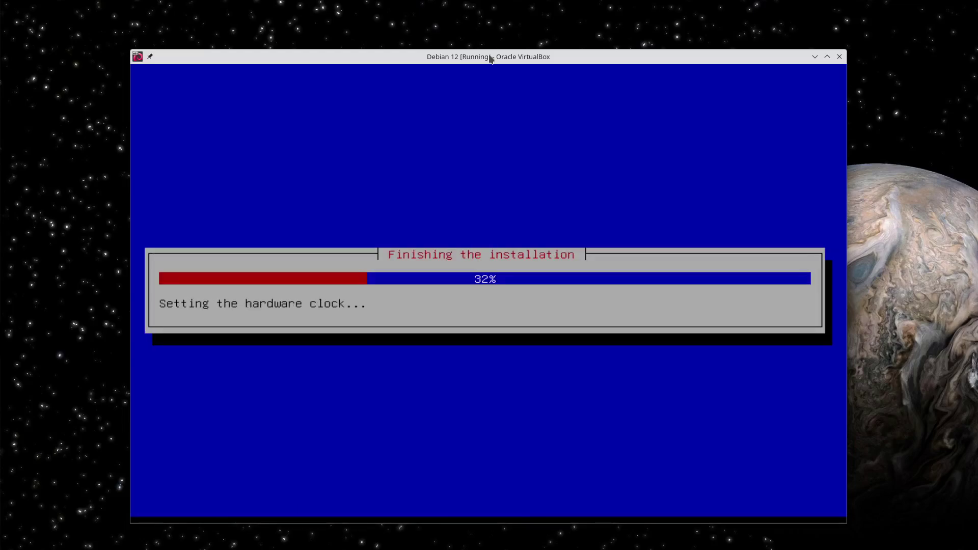
{"action": "key", "text": "Return"}
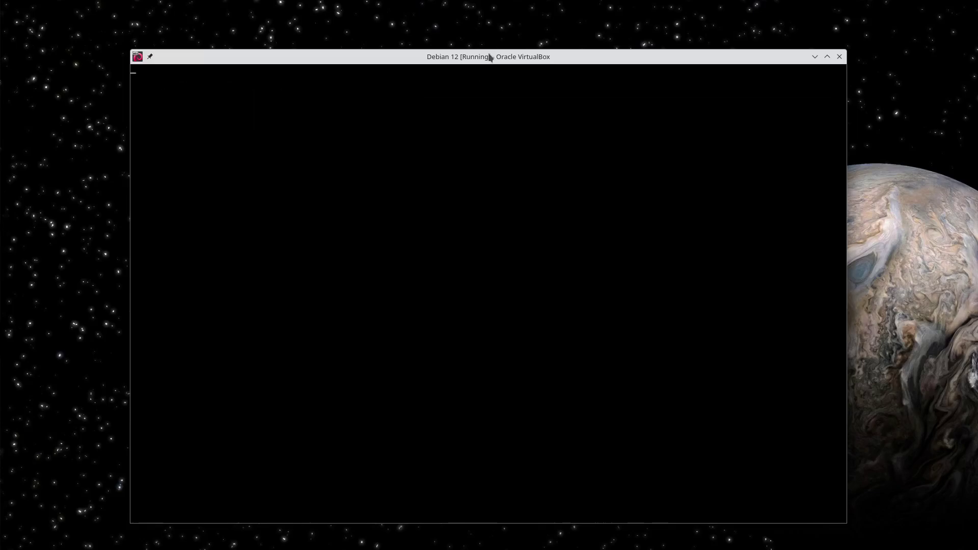
- Switch to Konsole, move its window clear of the VM's login prompt and run the prepared ssh 10.0.23.40 command
{"action": "key", "text": "alt+Tab"}
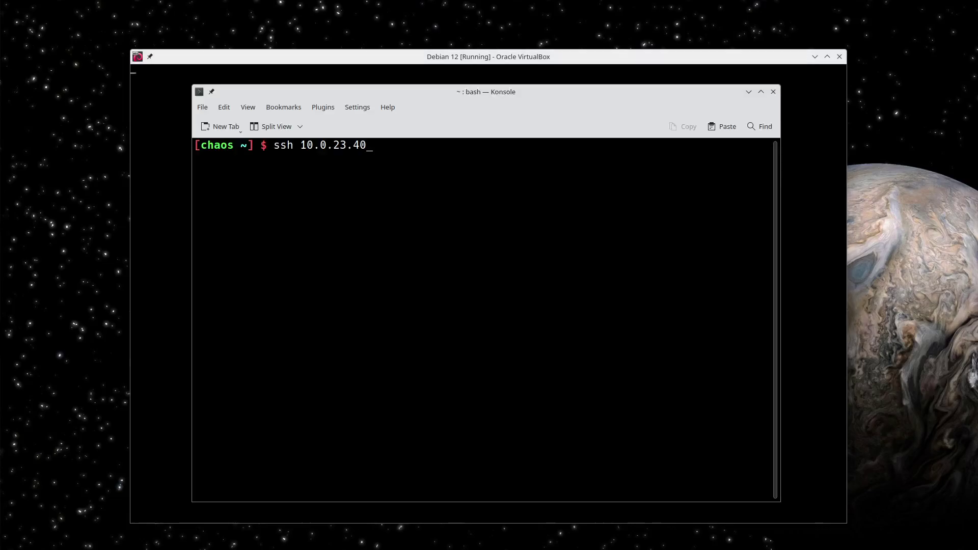
{"action": "left_click_drag", "start_coordinate": [484, 92], "coordinate": [652, 120]}
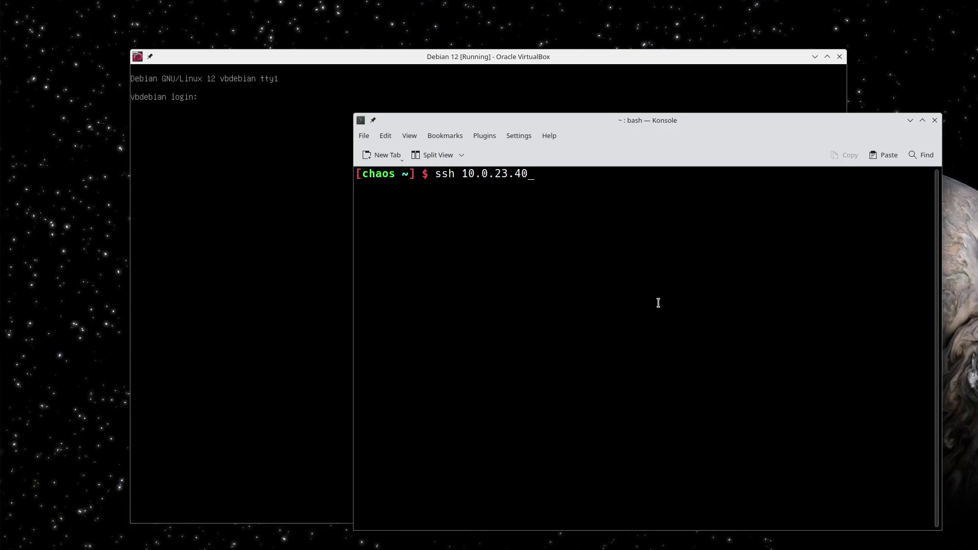
{"action": "key", "text": "Return"}
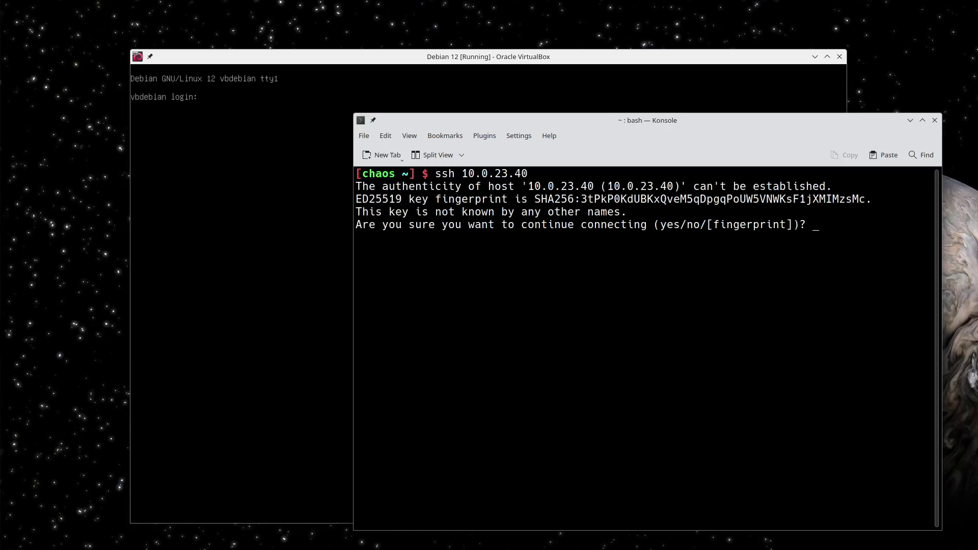
- Accept the SSH host key with yes and clear the terminal of the remote session
{"action": "type", "text": "yes"}
{"action": "key", "text": "Return"}
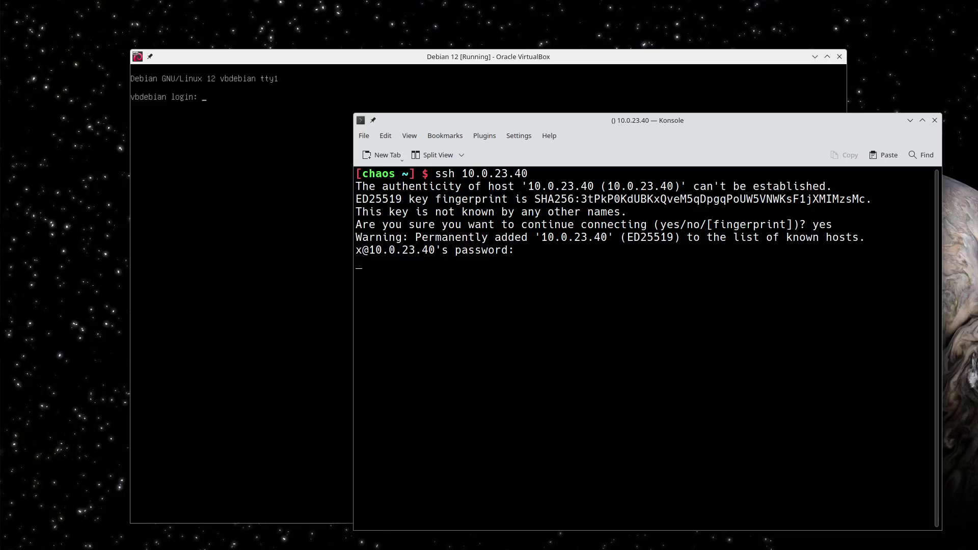
{"action": "key", "text": "ctrl+l"}
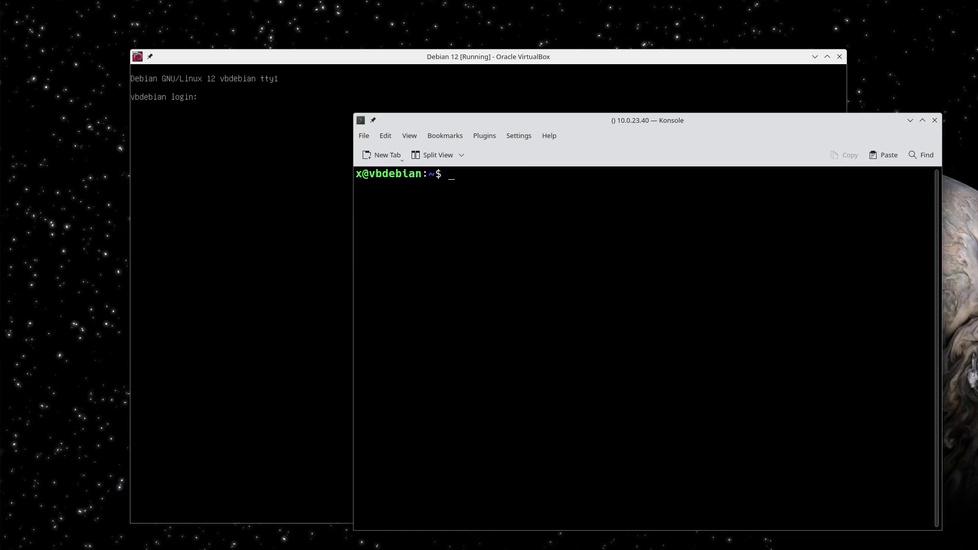